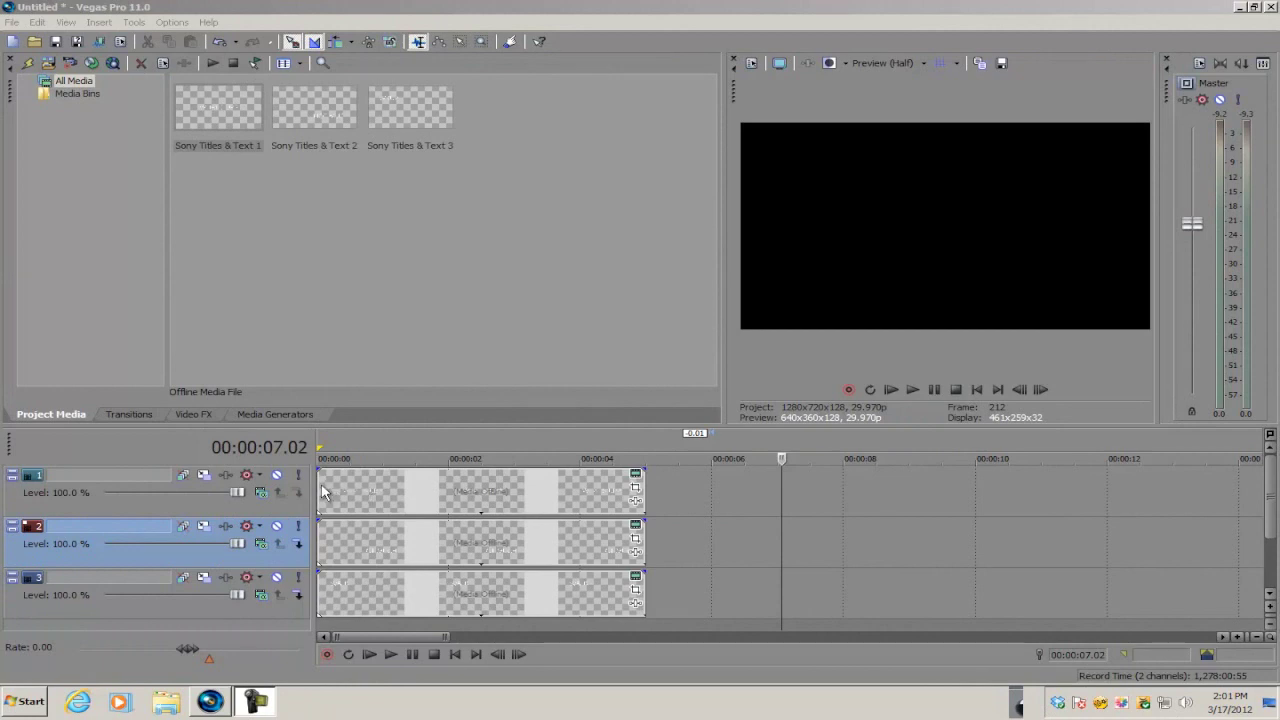
Select the first title event and preview the 'WBU?', 'WHAT'S UP?' and 'NOT MUCH' titles
{"action": "left_click", "coordinate": [322, 490]}
{"action": "scroll", "coordinate": [322, 490], "scroll_direction": "up", "scroll_amount": 3}
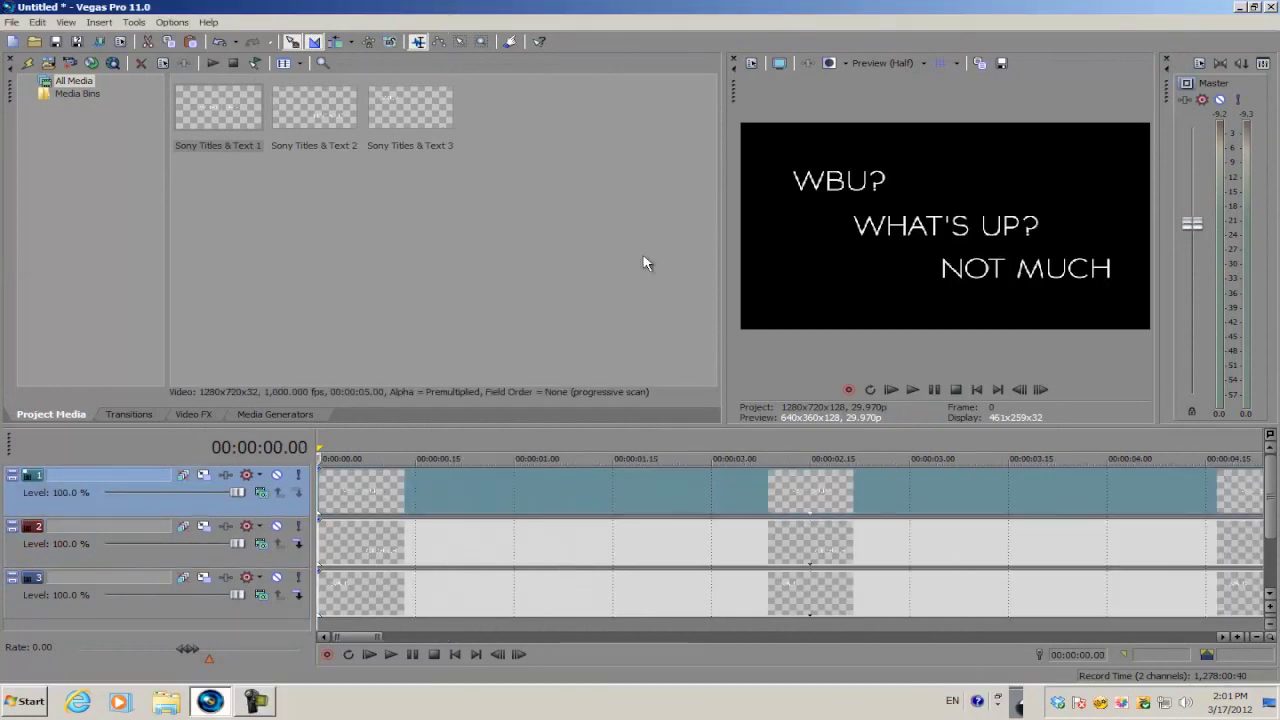
{"action": "scroll", "coordinate": [345, 498], "scroll_direction": "down", "scroll_amount": 3}
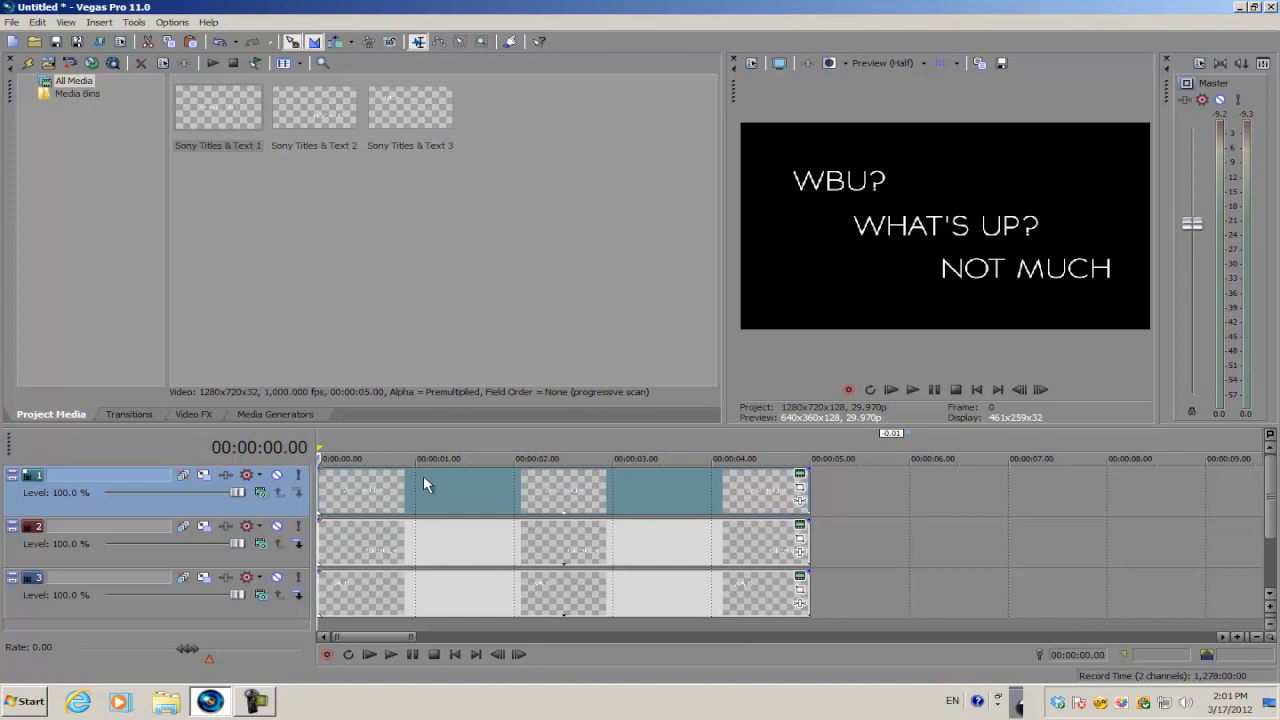
{"action": "scroll", "coordinate": [423, 478], "scroll_direction": "down", "scroll_amount": 5}
{"action": "scroll", "coordinate": [783, 492], "scroll_direction": "up", "scroll_amount": 5}
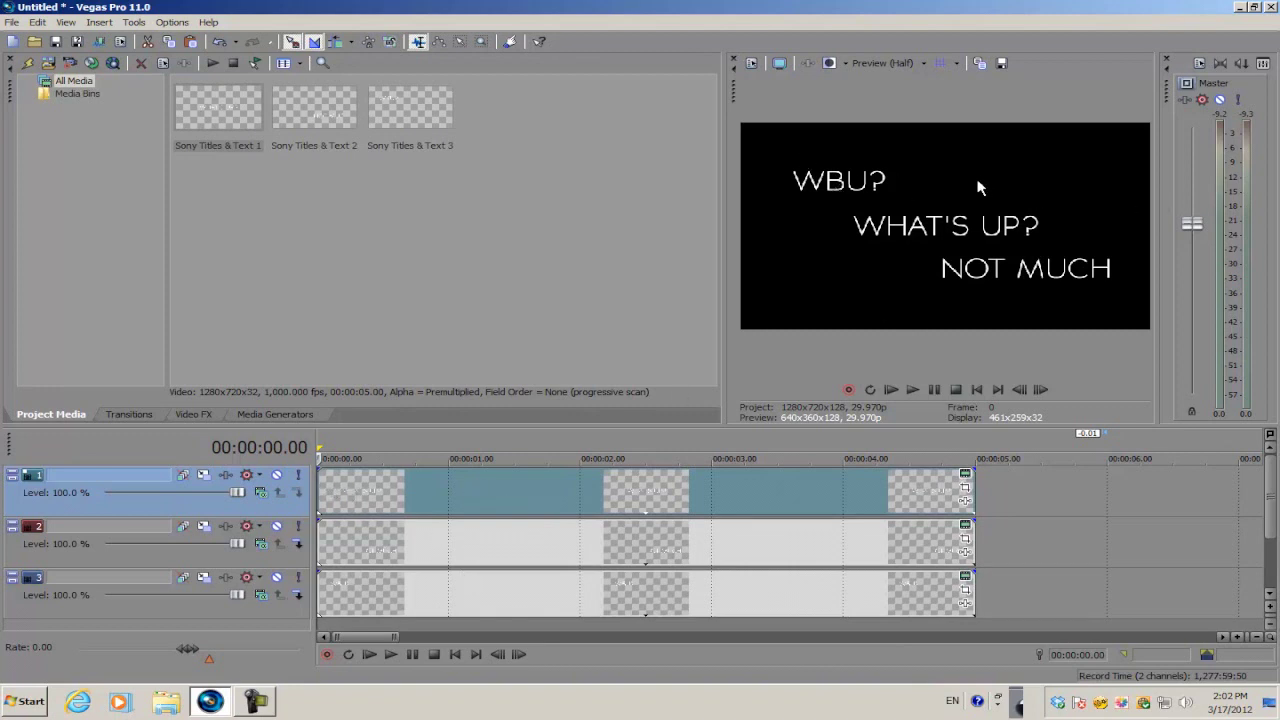
{"action": "scroll", "coordinate": [351, 497], "scroll_direction": "down", "scroll_amount": 2}
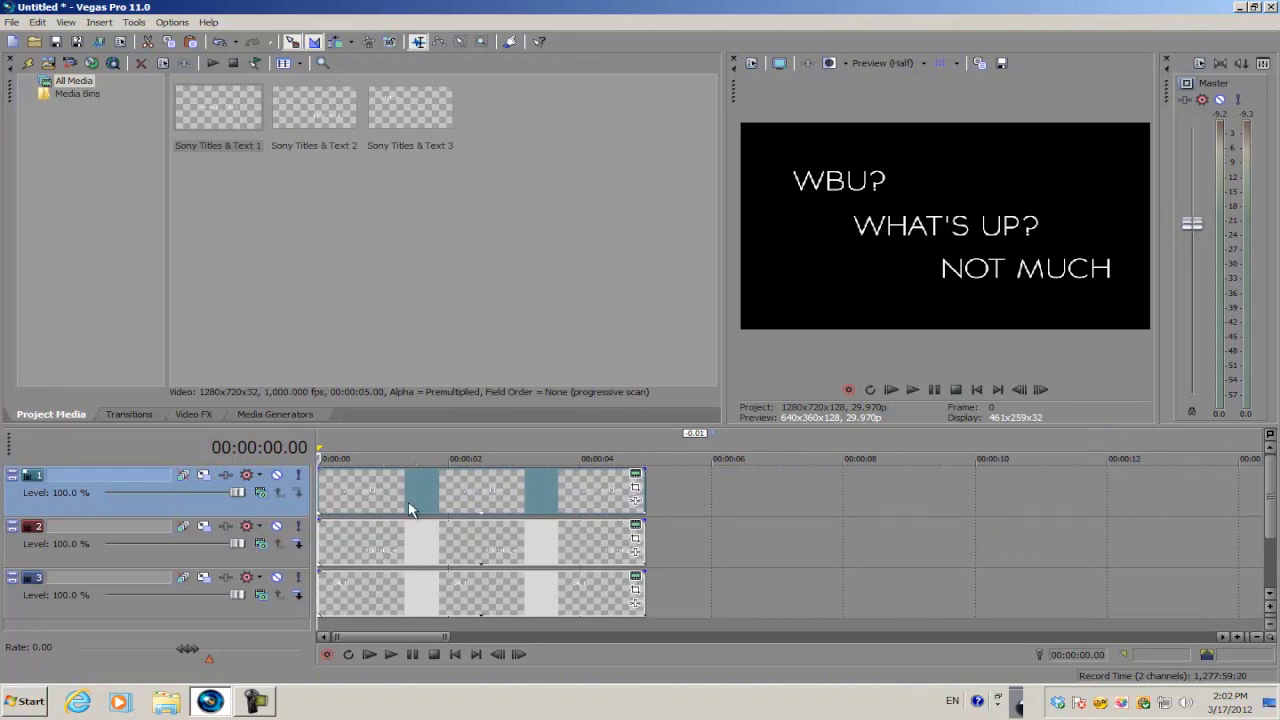
{"action": "scroll", "coordinate": [408, 500], "scroll_direction": "up", "scroll_amount": 2}
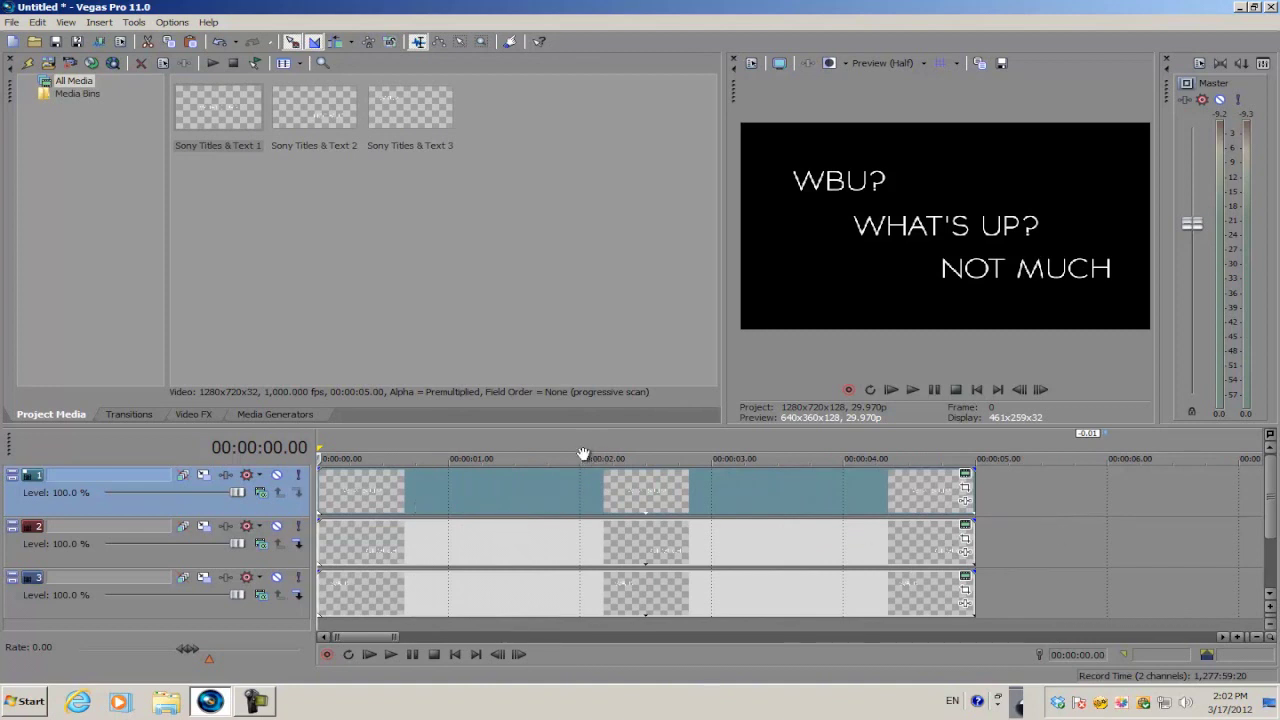
{"action": "scroll", "coordinate": [461, 509], "scroll_direction": "down", "scroll_amount": 3}
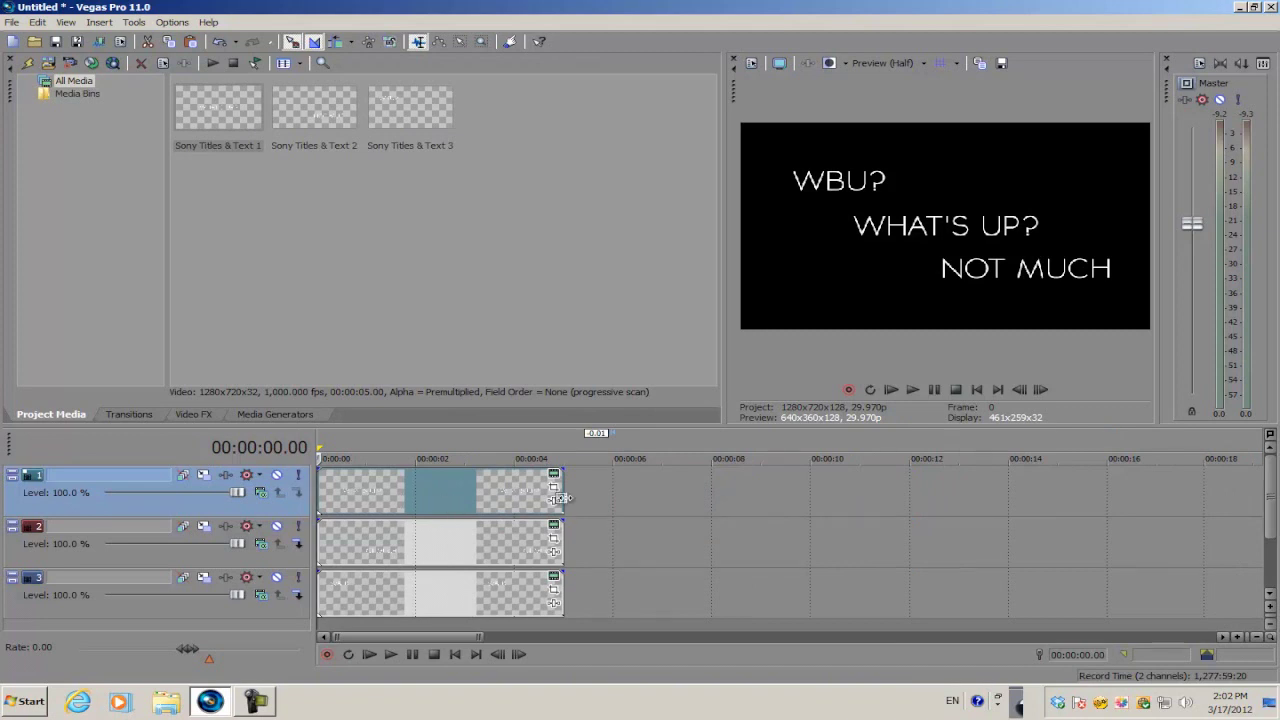
{"action": "scroll", "coordinate": [466, 530], "scroll_direction": "up", "scroll_amount": 3}
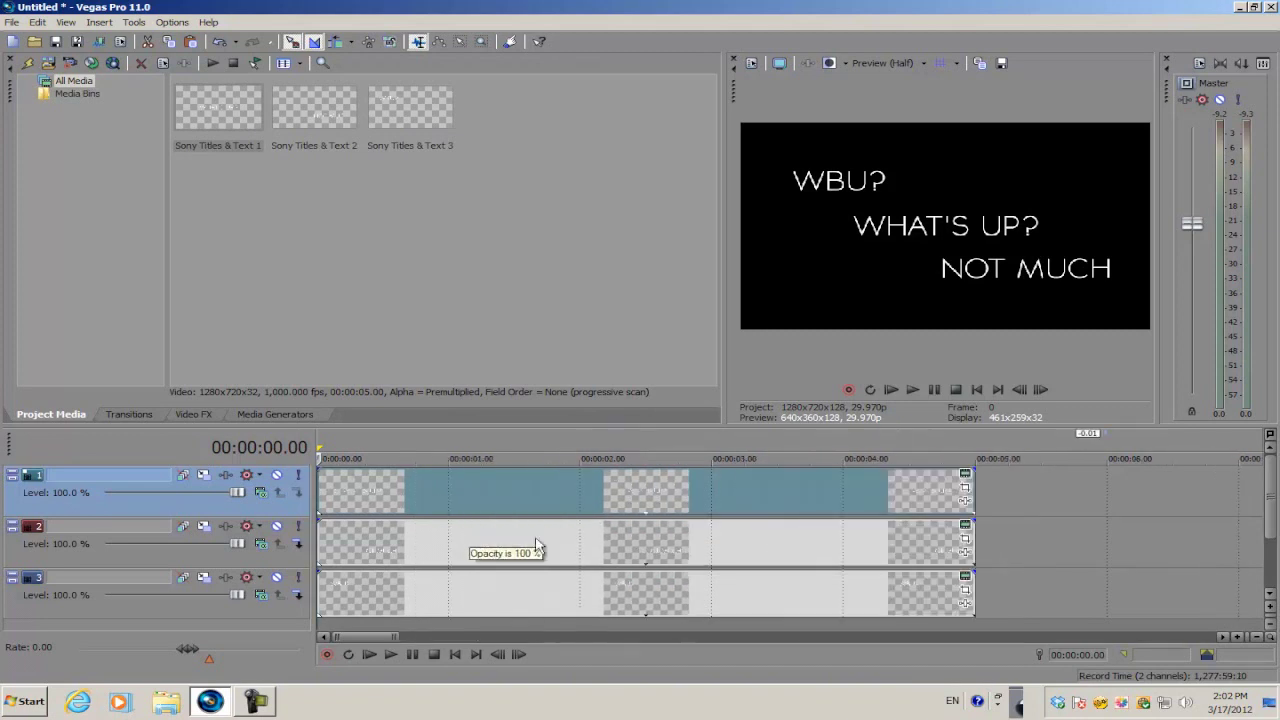
Add the track 2 and track 3 title events to the selection and copy all three
{"action": "left_click", "coordinate": [448, 544], "text": "ctrl"}
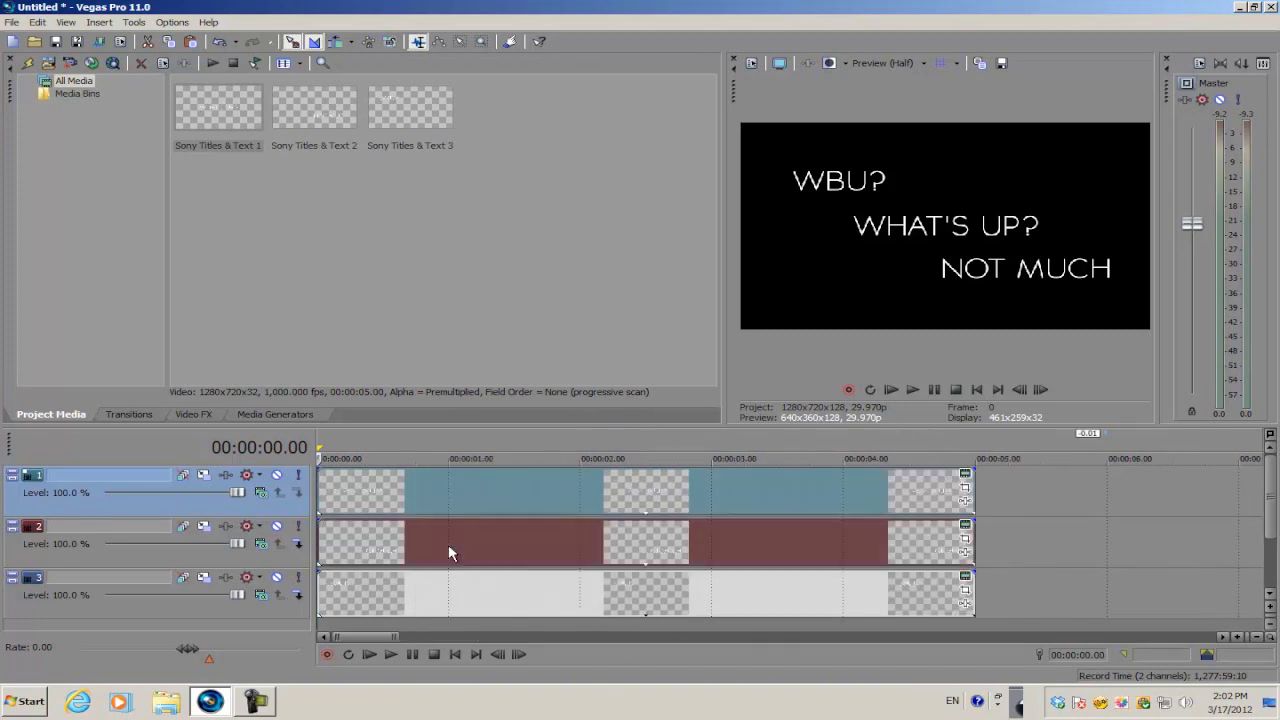
{"action": "left_click", "coordinate": [462, 585], "text": "ctrl"}
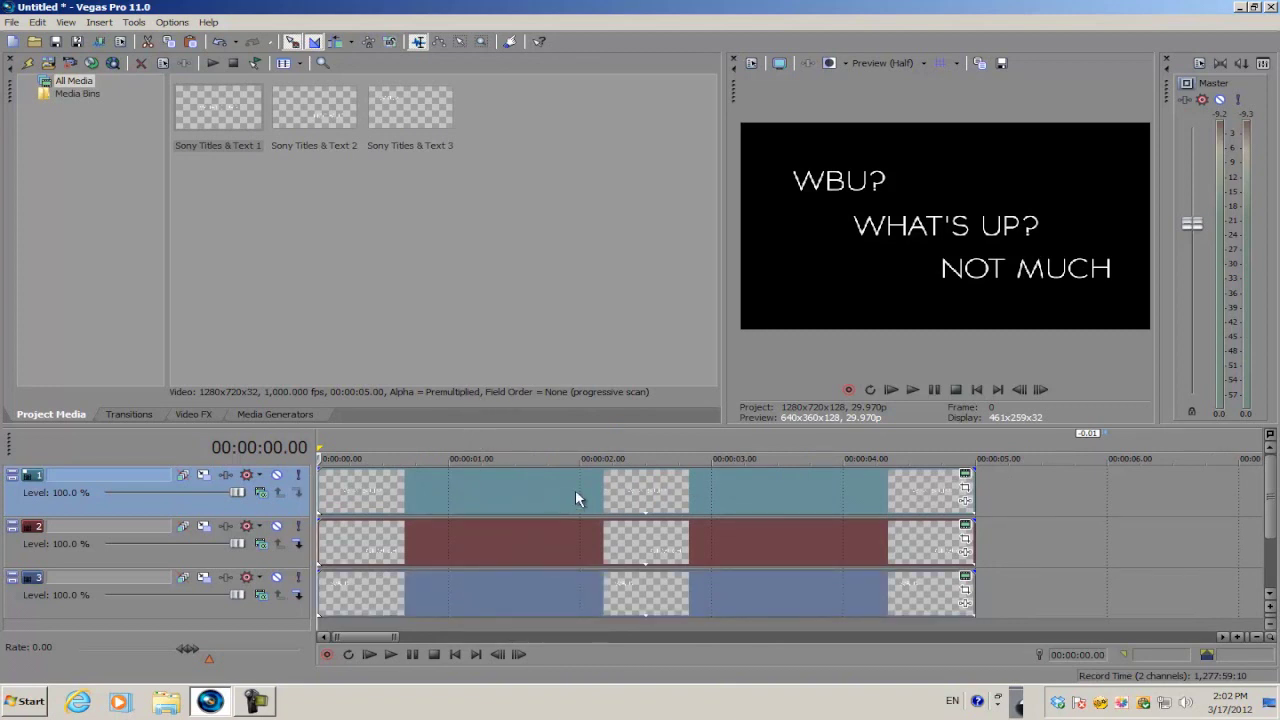
{"action": "left_click", "coordinate": [40, 24]}
{"action": "left_click", "coordinate": [65, 92]}
{"action": "right_click", "coordinate": [500, 487]}
{"action": "left_click", "coordinate": [550, 251]}
Launch a second Vegas Pro 11 instance and paste the three title events into its empty timeline
{"action": "left_click", "coordinate": [25, 701]}
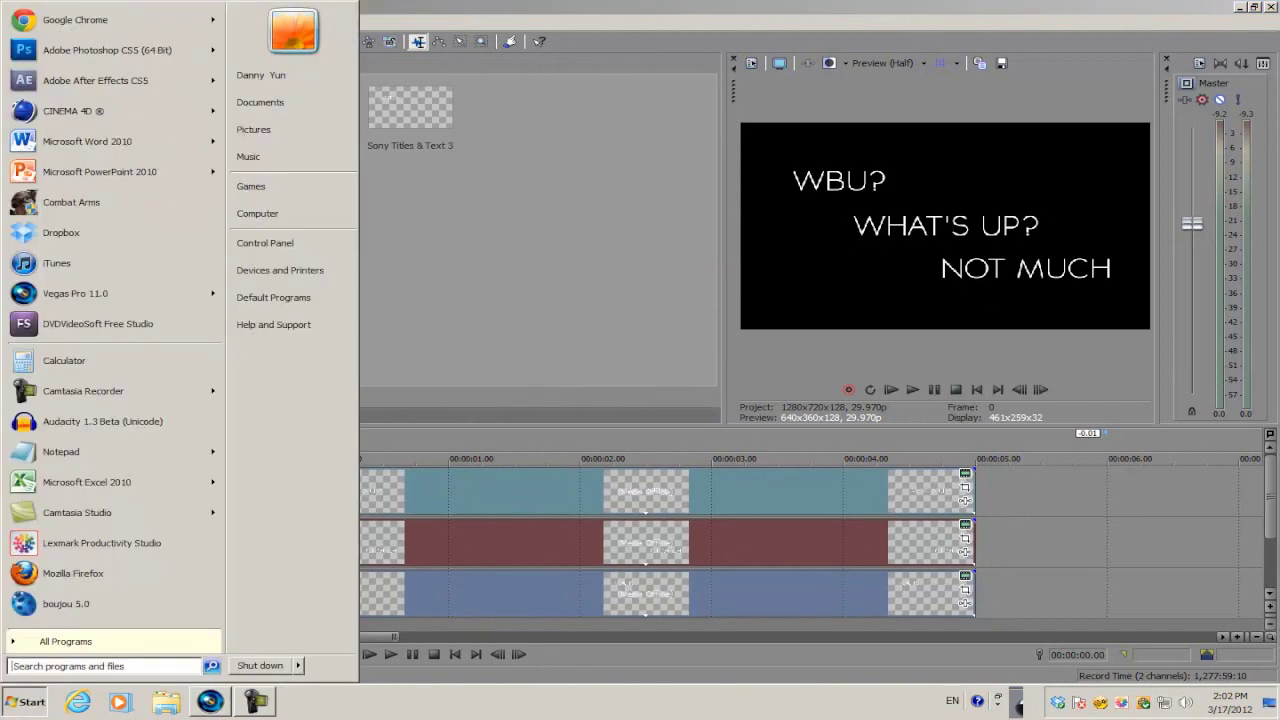
{"action": "left_click", "coordinate": [126, 295]}
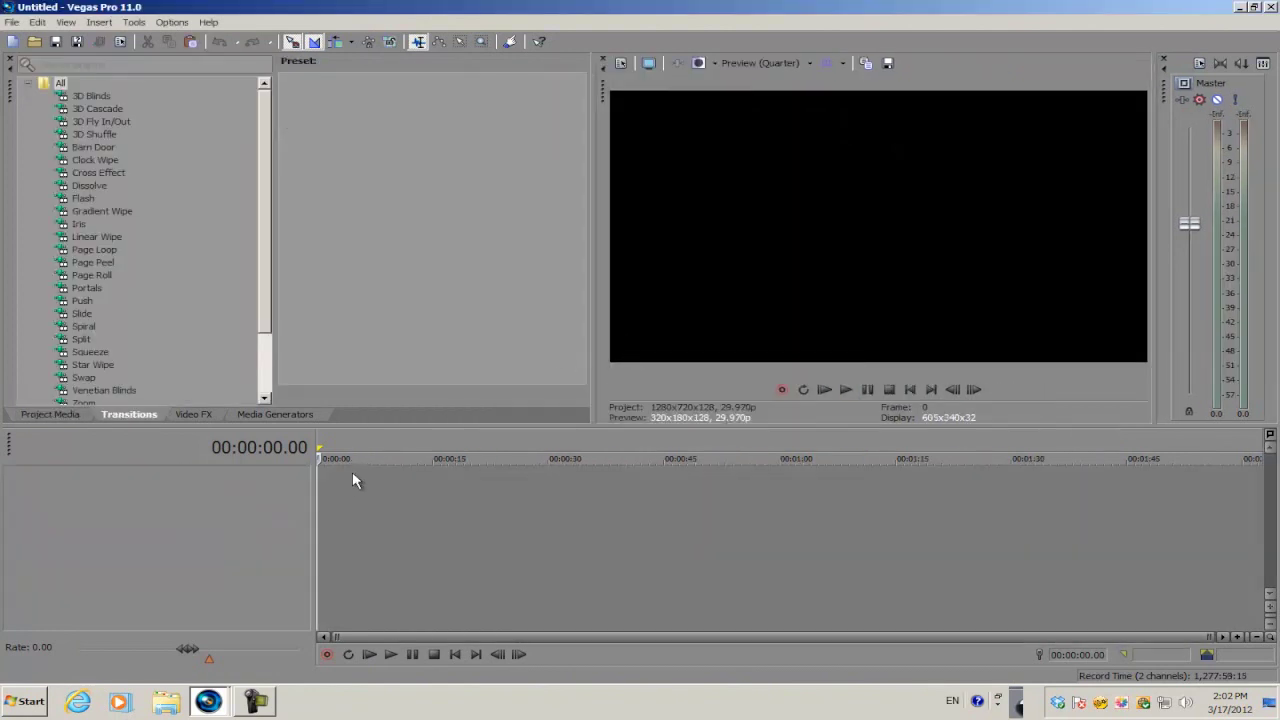
{"action": "left_click", "coordinate": [37, 22]}
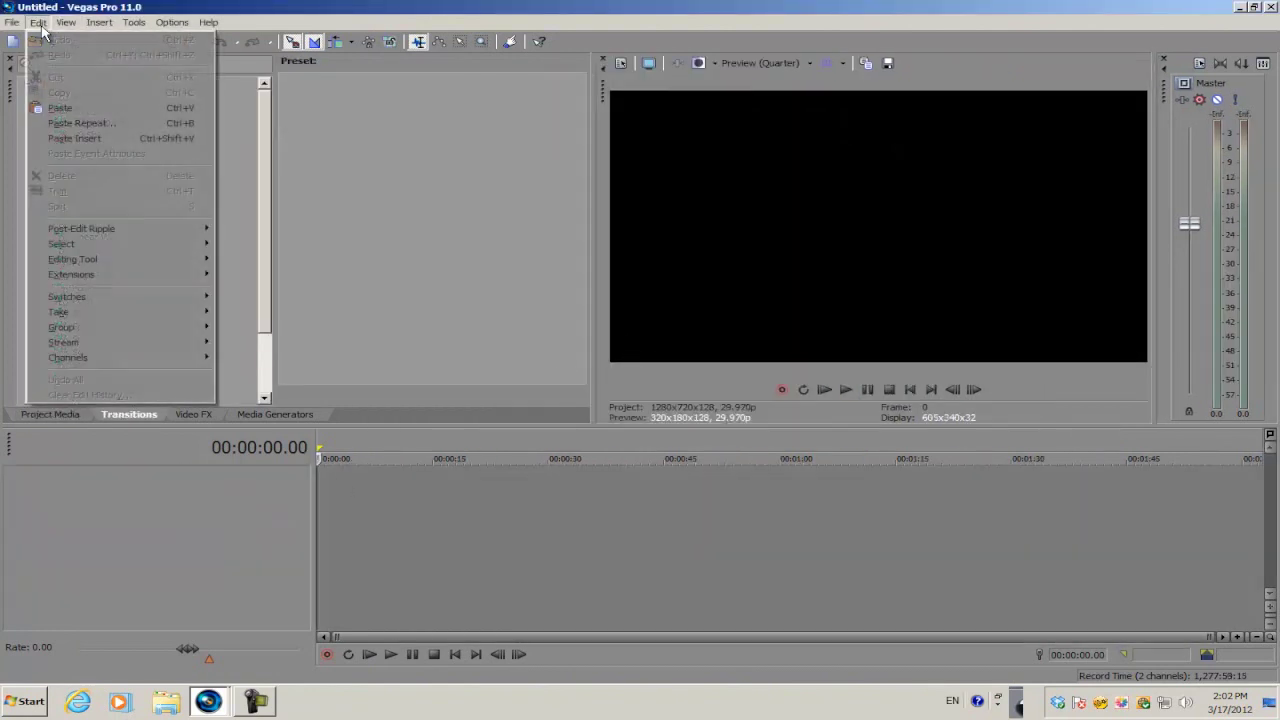
{"action": "left_click", "coordinate": [55, 110]}
{"action": "scroll", "coordinate": [497, 527], "scroll_direction": "up", "scroll_amount": 3}
{"action": "scroll", "coordinate": [378, 539], "scroll_direction": "up", "scroll_amount": 5}
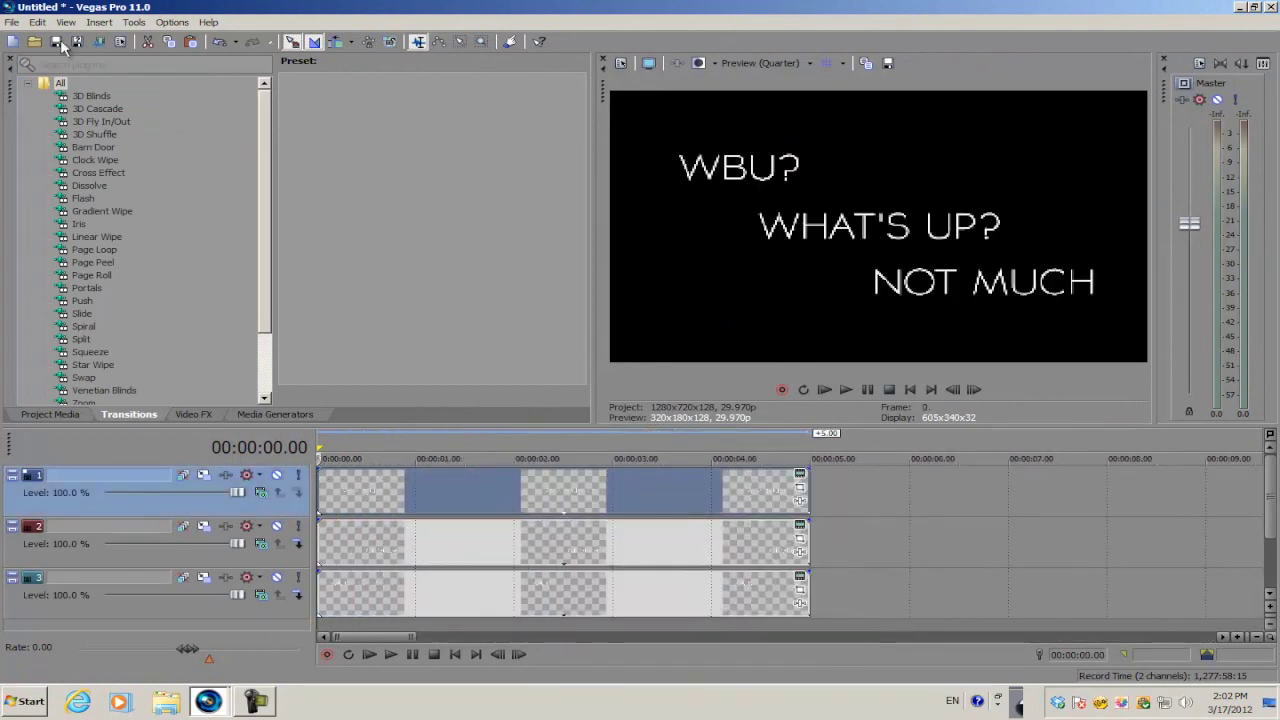
Save the new project to the Desktop as Text Composition.veg
{"action": "left_click", "coordinate": [11, 22]}
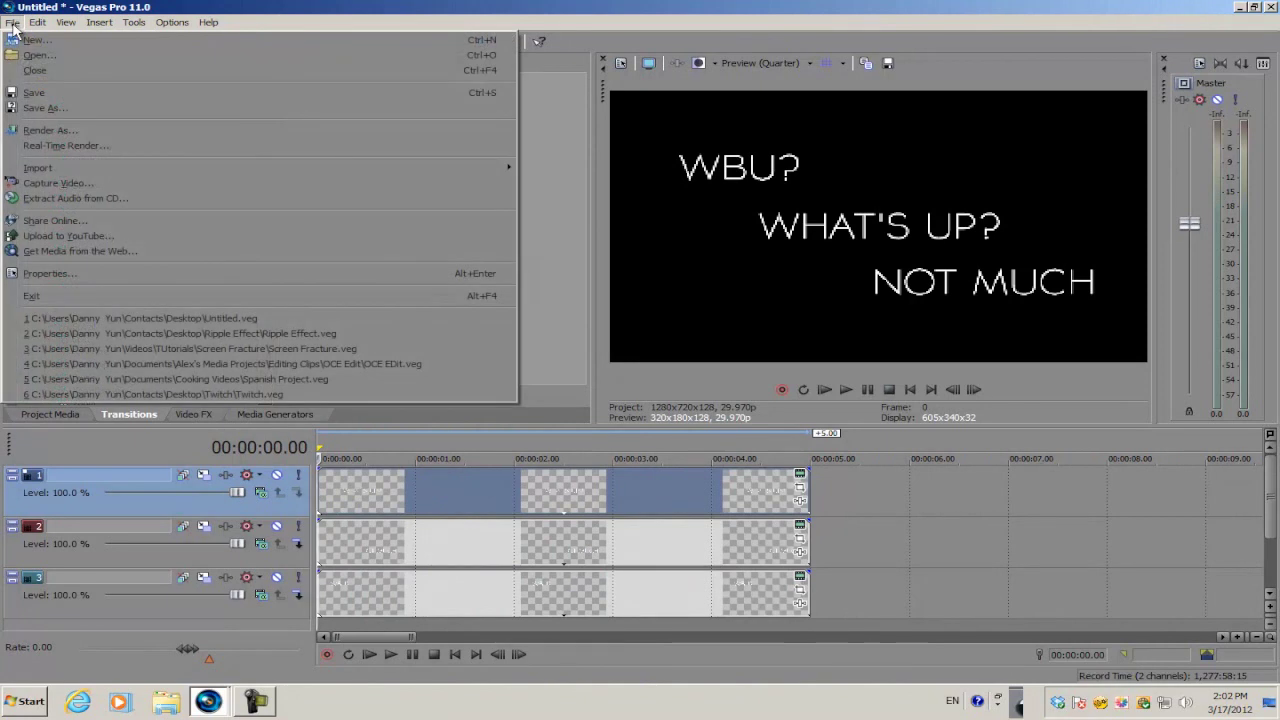
{"action": "left_click", "coordinate": [45, 107]}
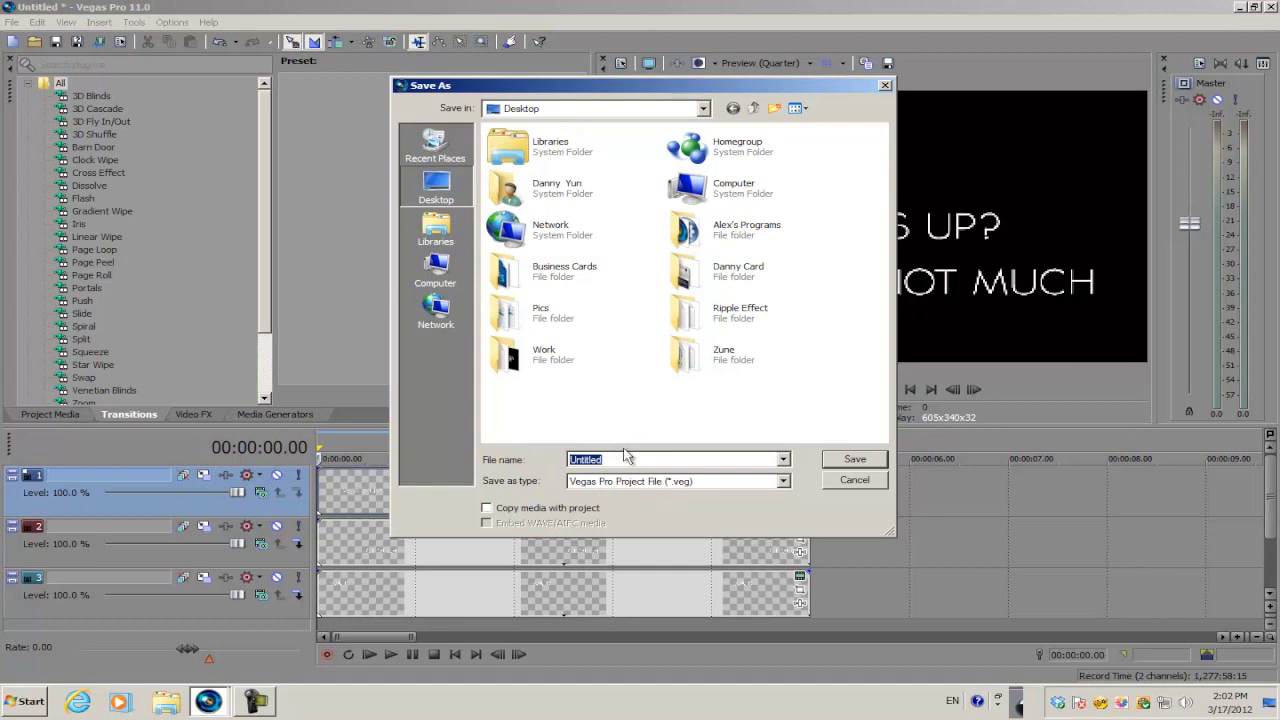
{"action": "type", "text": "Text Composition"}
{"action": "key", "text": "Return"}
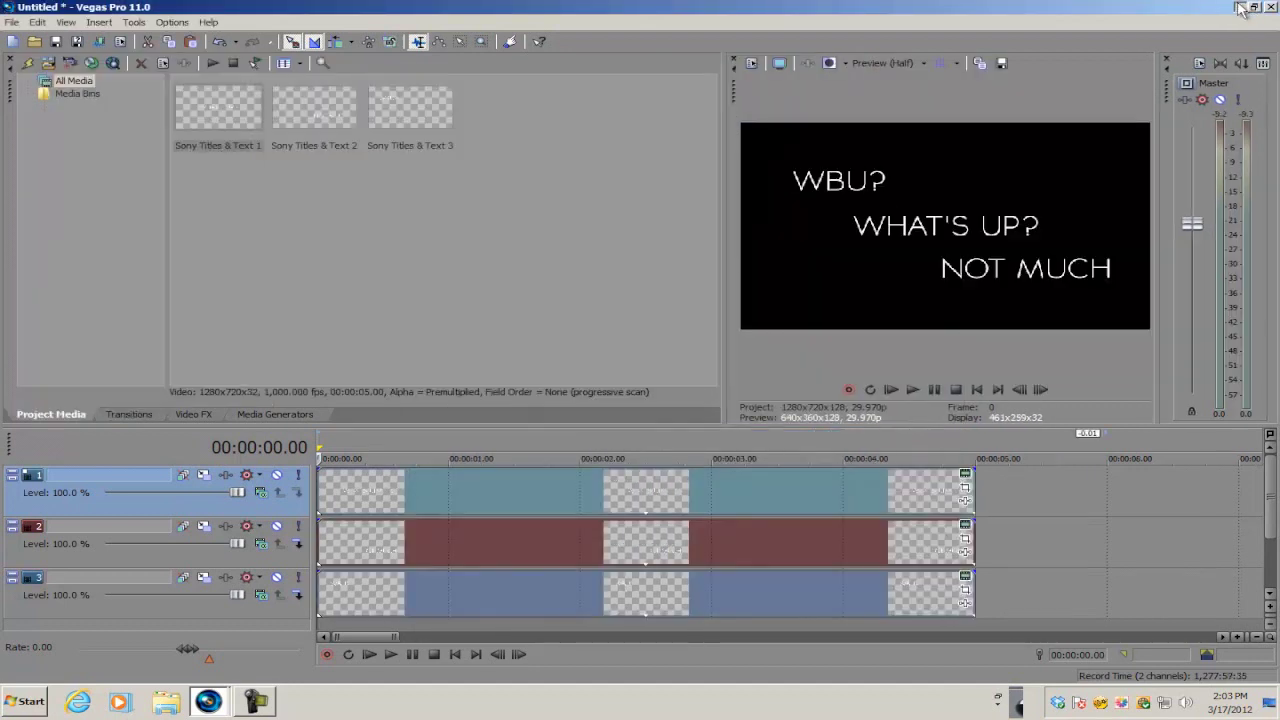
Drag Text Composition.veg from the Desktop onto track 2 of the original project
{"action": "left_click", "coordinate": [1240, 8]}
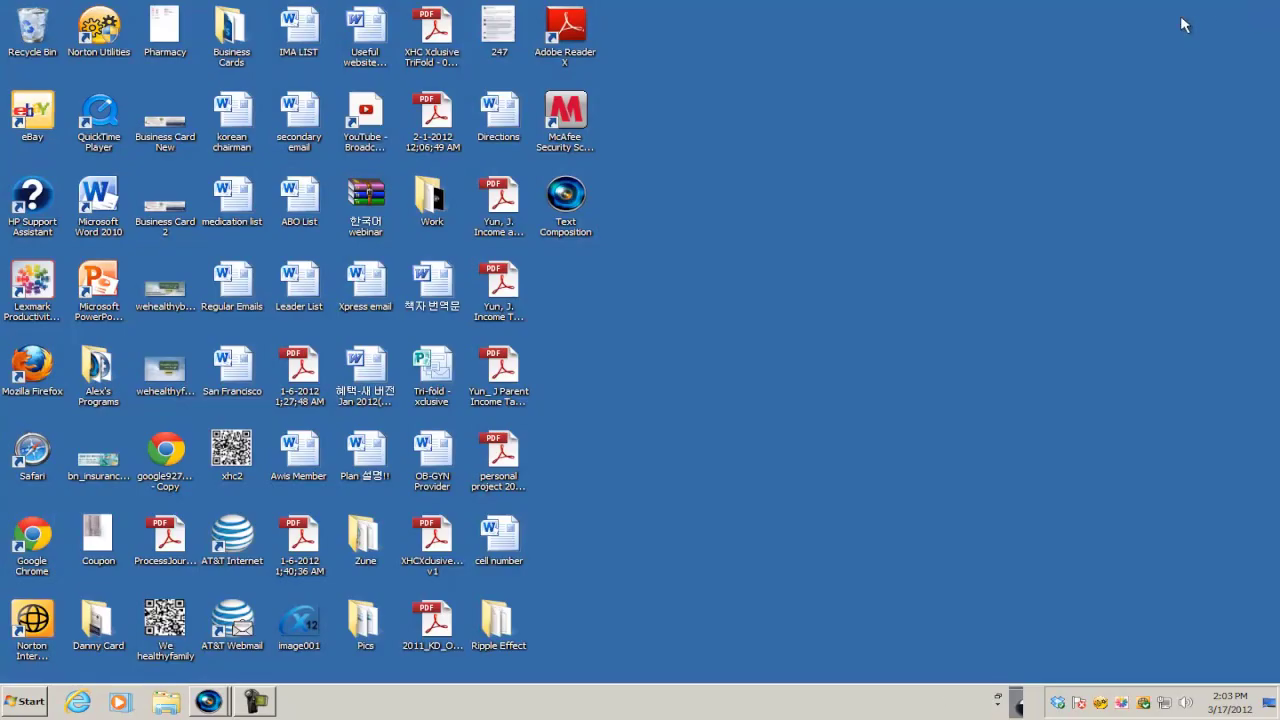
{"action": "left_click", "coordinate": [576, 200]}
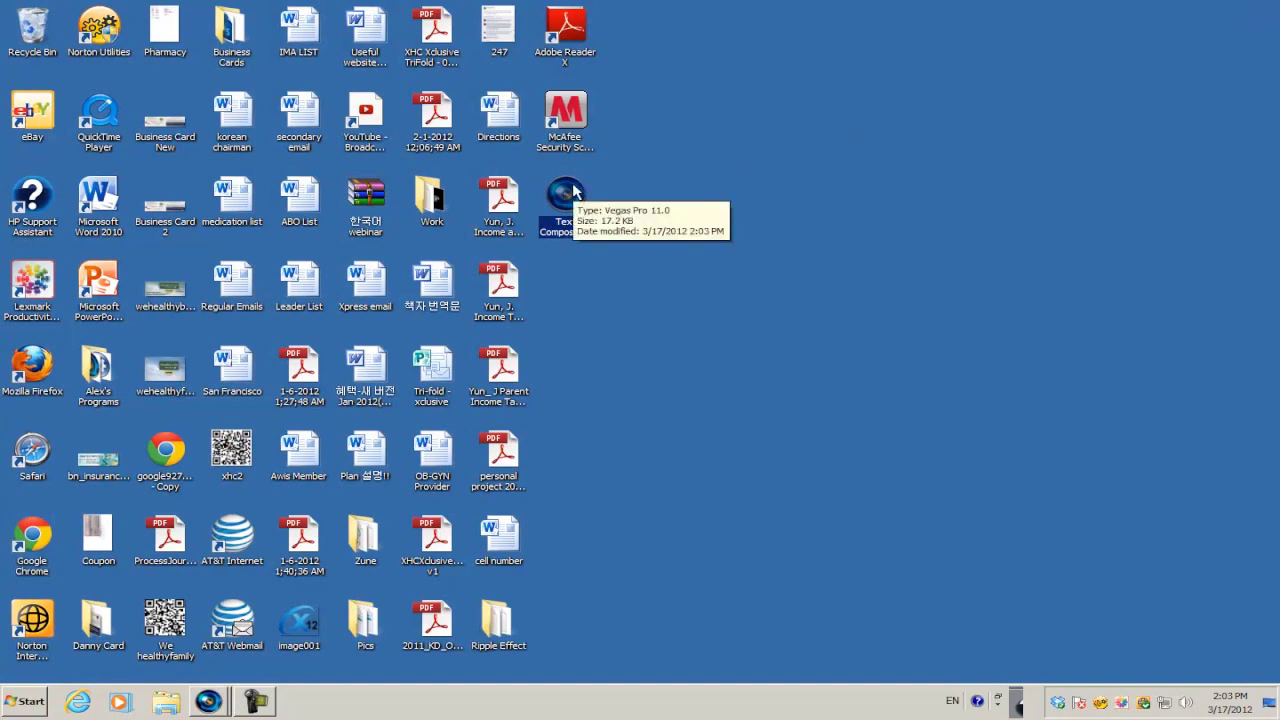
{"action": "mouse_move", "coordinate": [208, 703]}
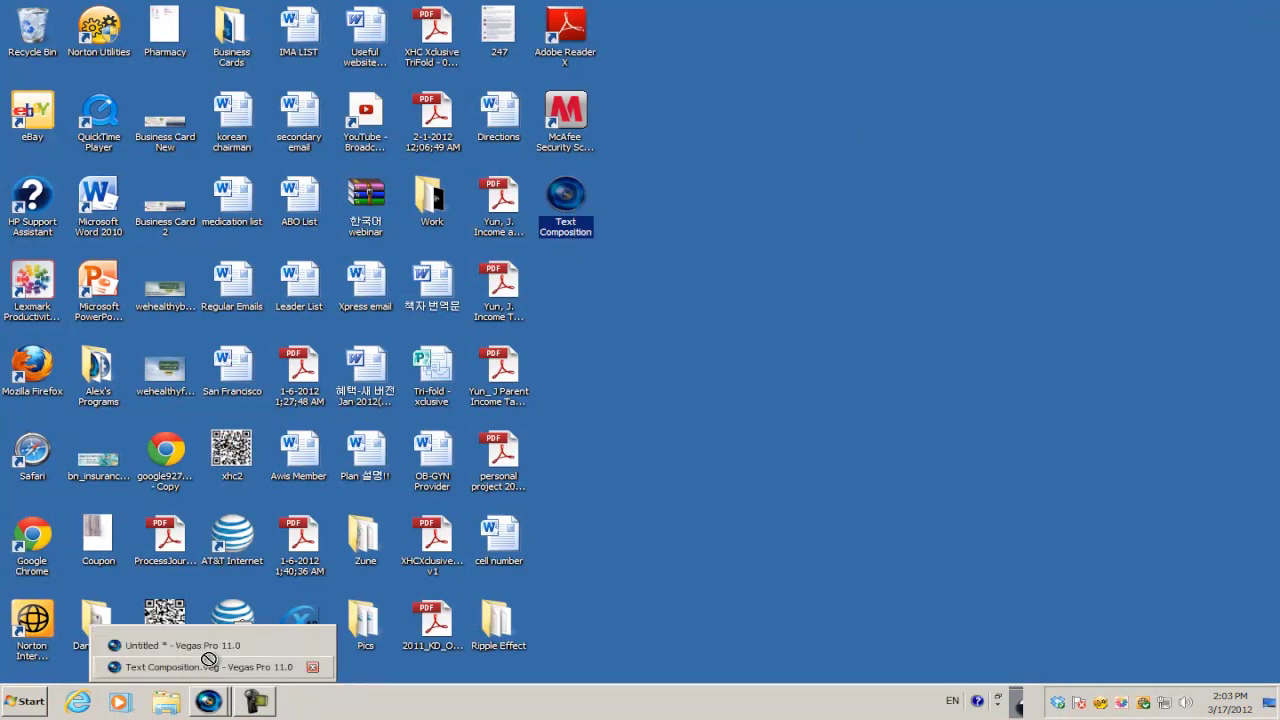
{"action": "left_click_drag", "start_coordinate": [208, 641], "coordinate": [1046, 540]}
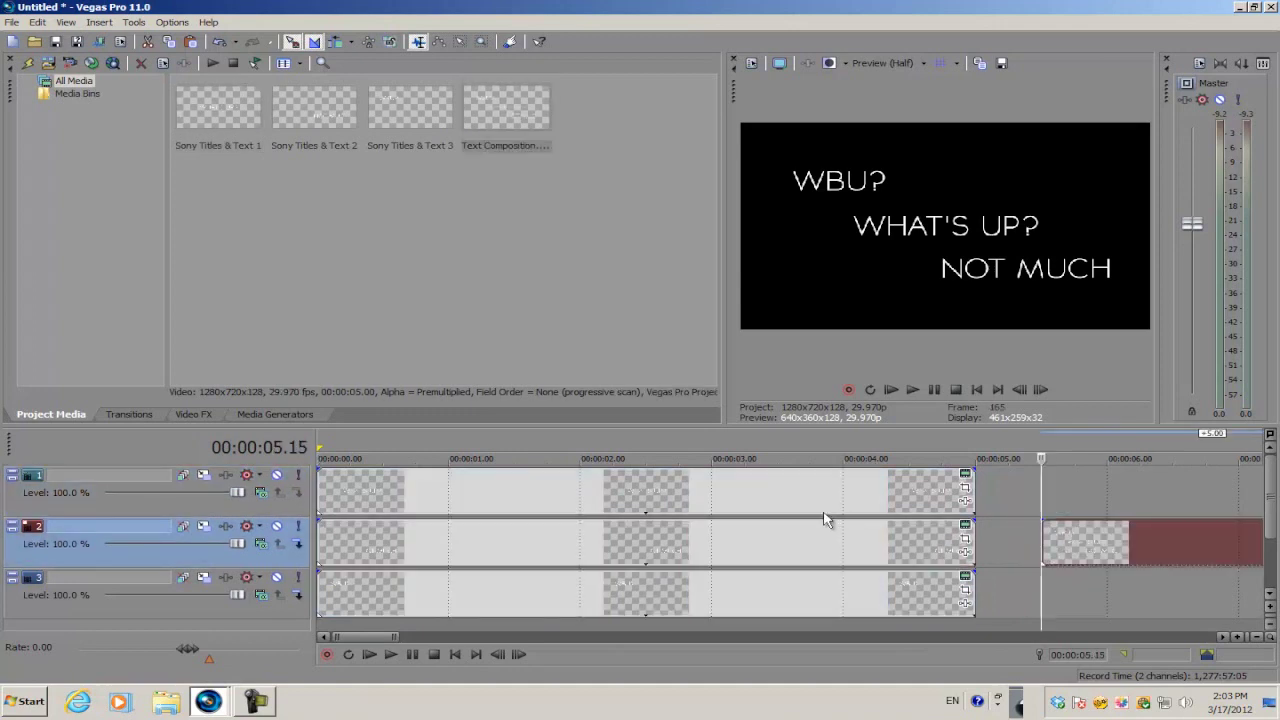
Move the nested event later so it starts near 00:00:06 and preview its first frame
{"action": "scroll", "coordinate": [800, 515], "scroll_direction": "down", "scroll_amount": 2}
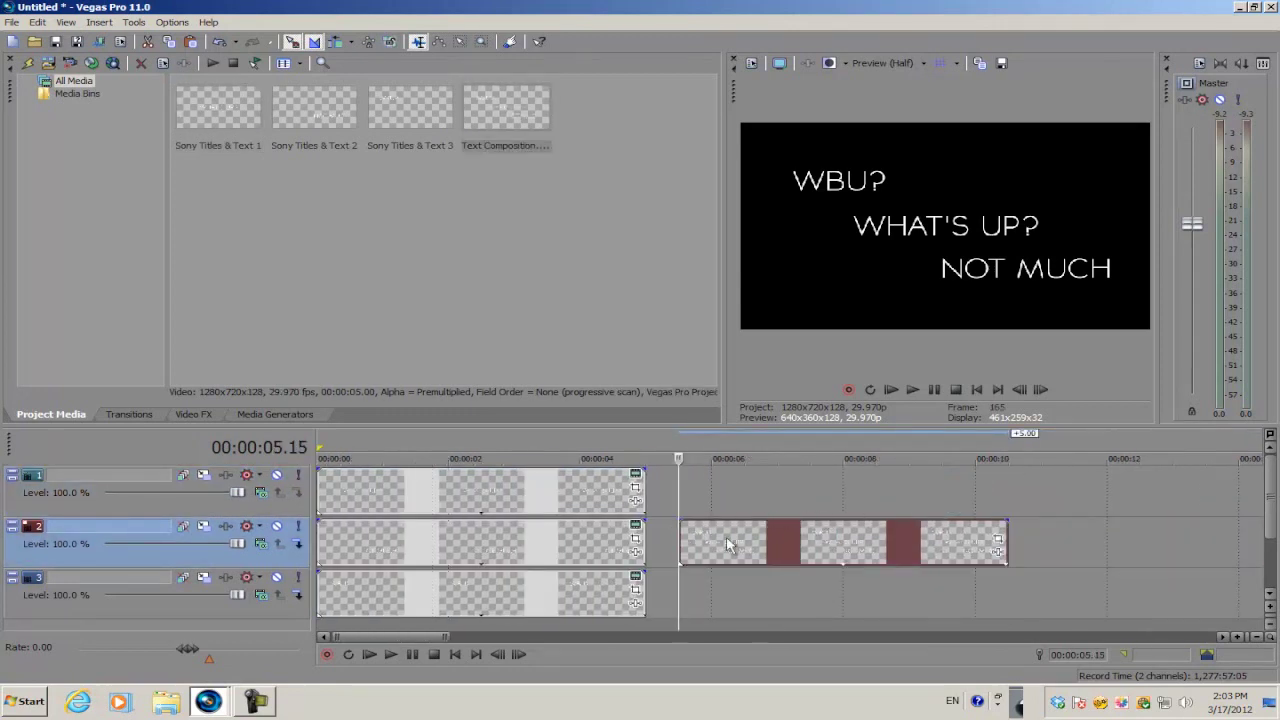
{"action": "left_click_drag", "start_coordinate": [734, 543], "coordinate": [778, 560]}
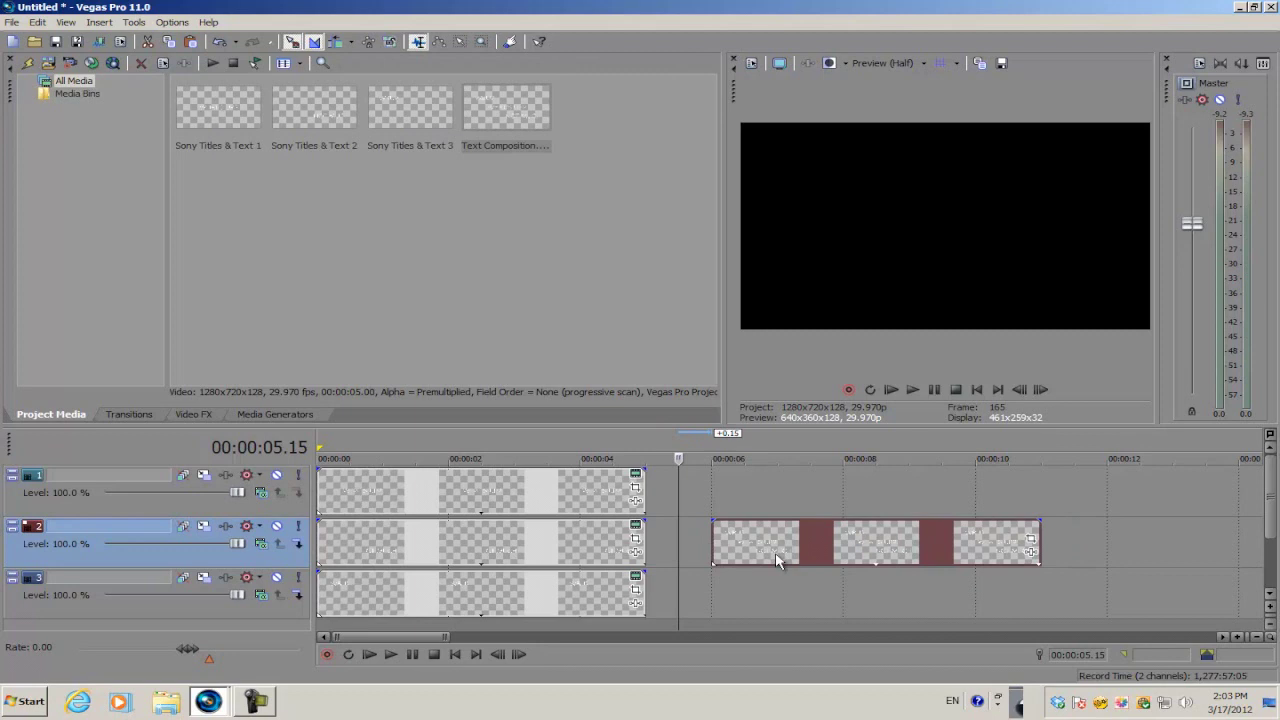
{"action": "left_click", "coordinate": [702, 542]}
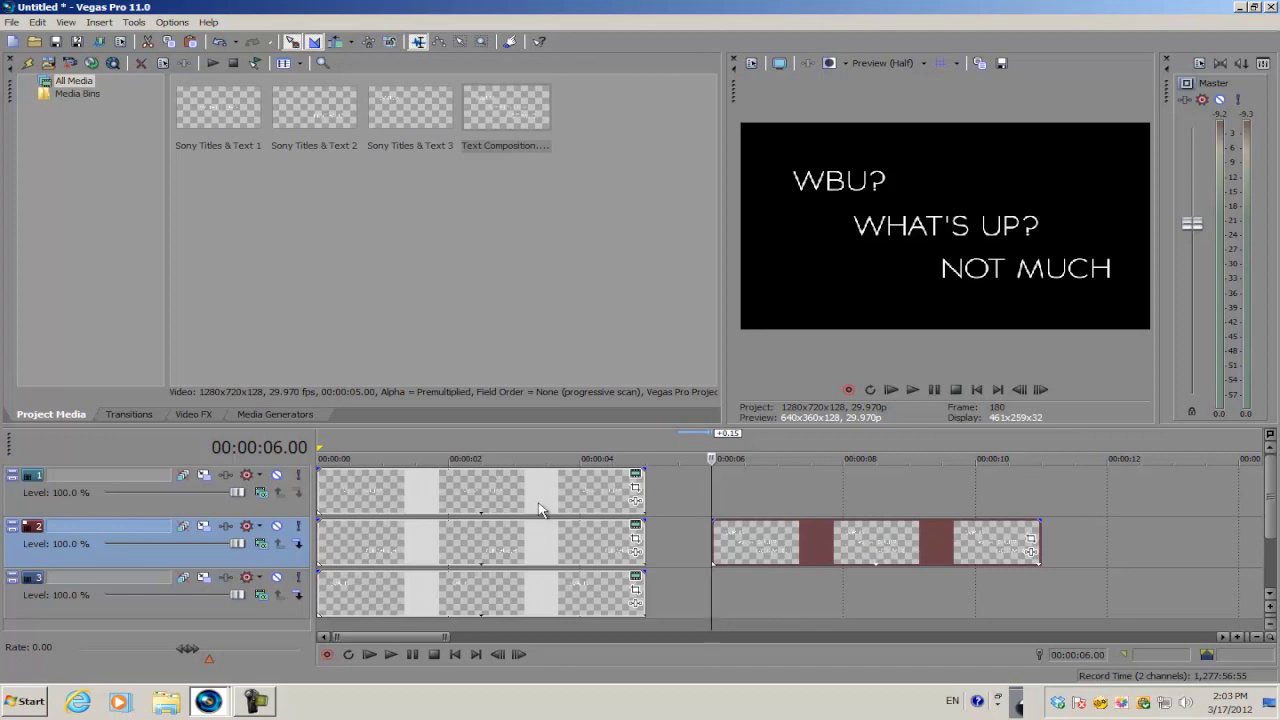
Preview a frame further into the nested event, then bring up the Text Composition.veg project
{"action": "left_click", "coordinate": [729, 540]}
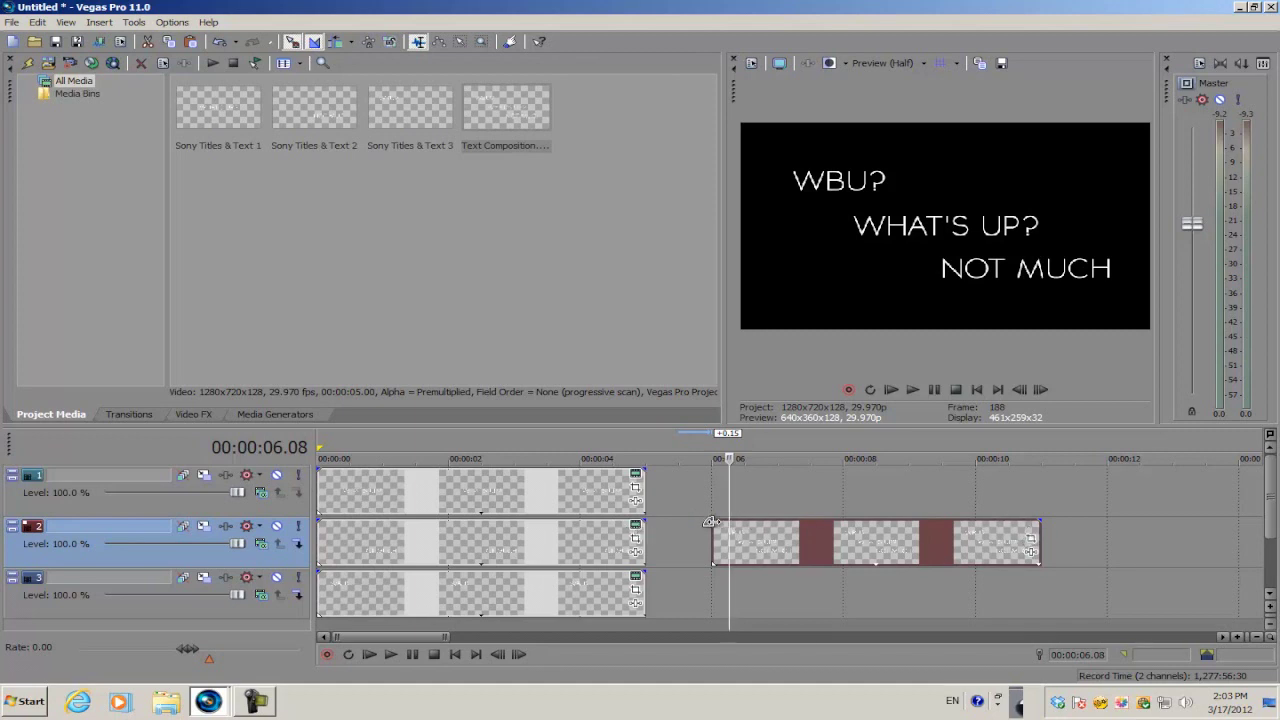
{"action": "left_click", "coordinate": [216, 703]}
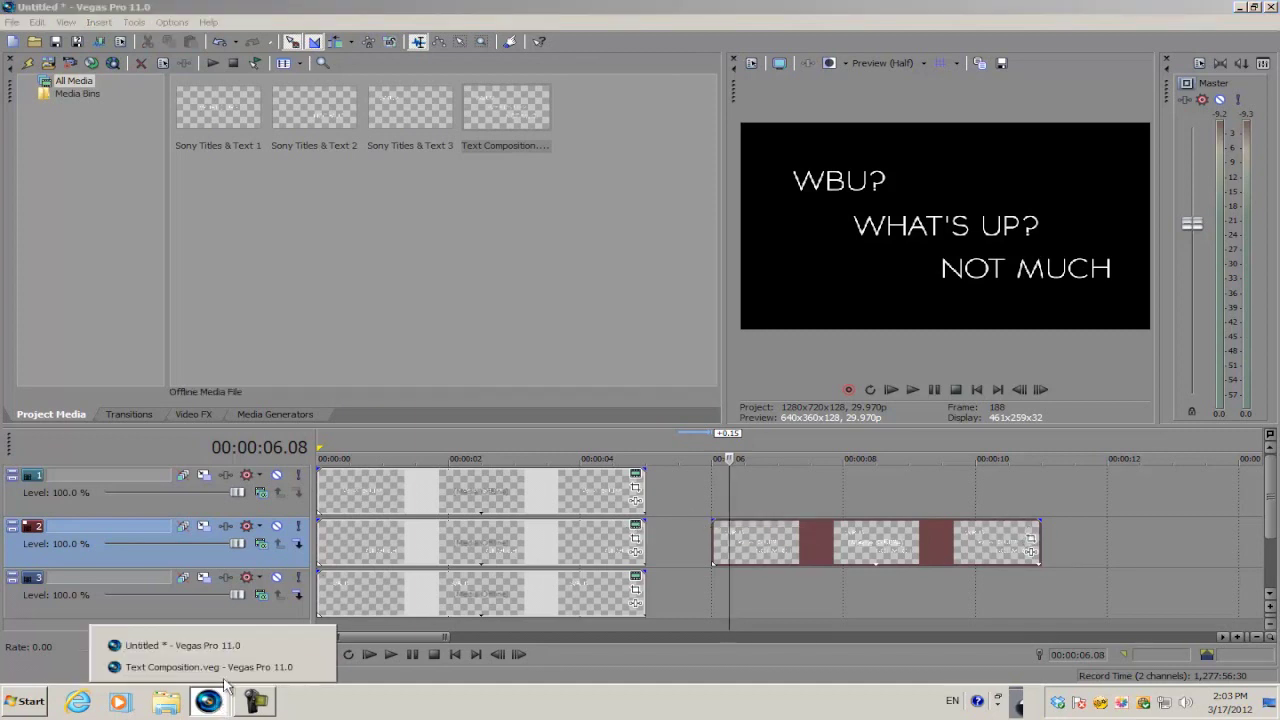
{"action": "left_click", "coordinate": [229, 670]}
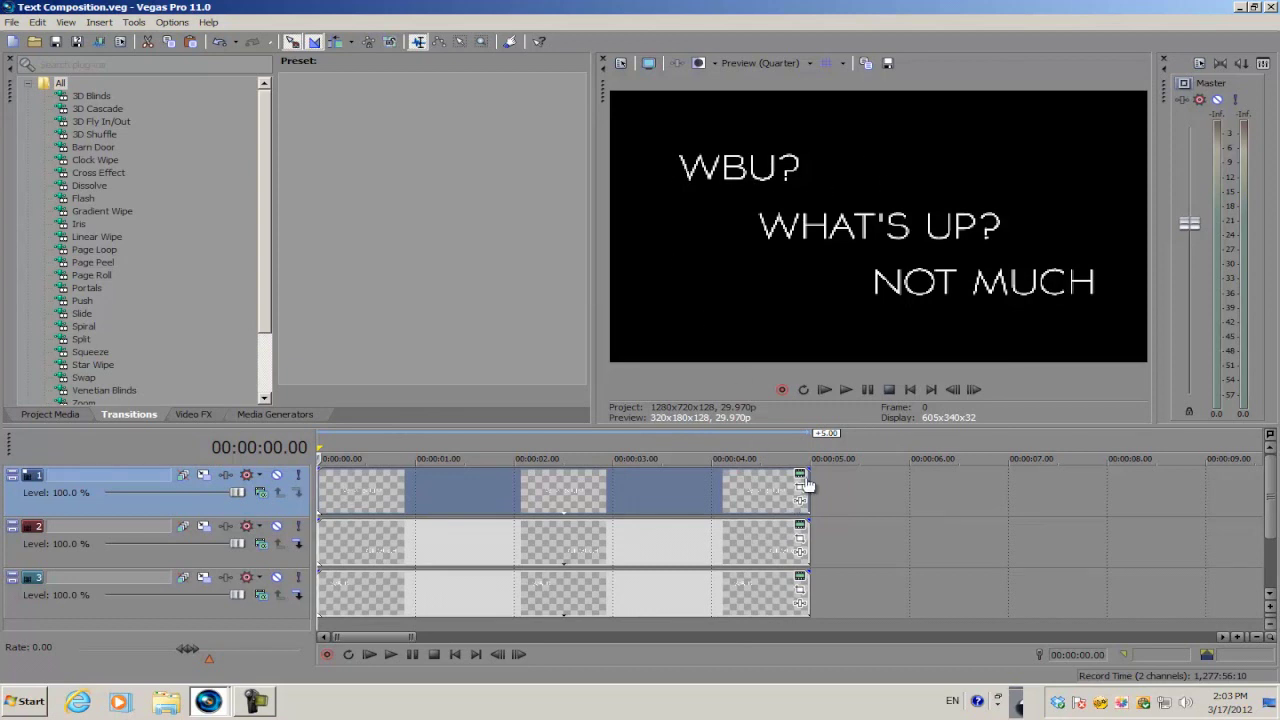
Append 'twrytwrg' after WHAT'S UP? in the middle title's text
{"action": "left_click", "coordinate": [674, 470]}
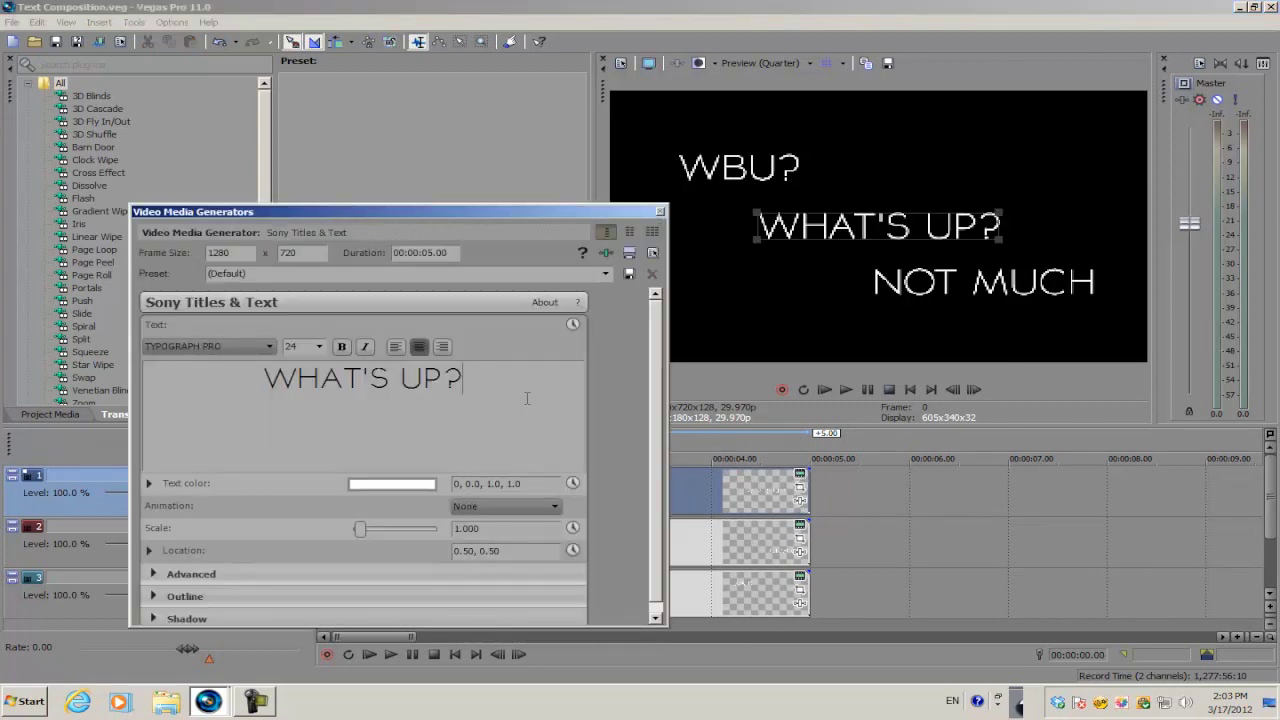
{"action": "left_click", "coordinate": [532, 398]}
{"action": "type", "text": "twrytwrg"}
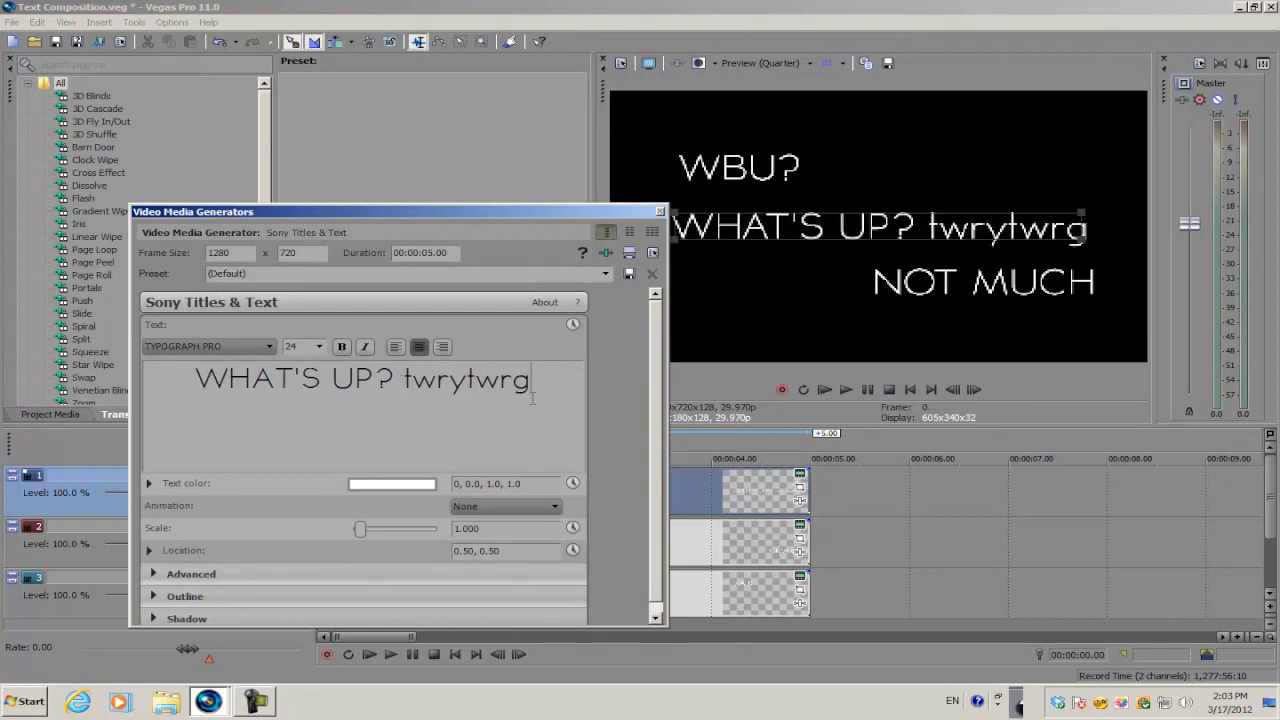
{"action": "left_click", "coordinate": [659, 212]}
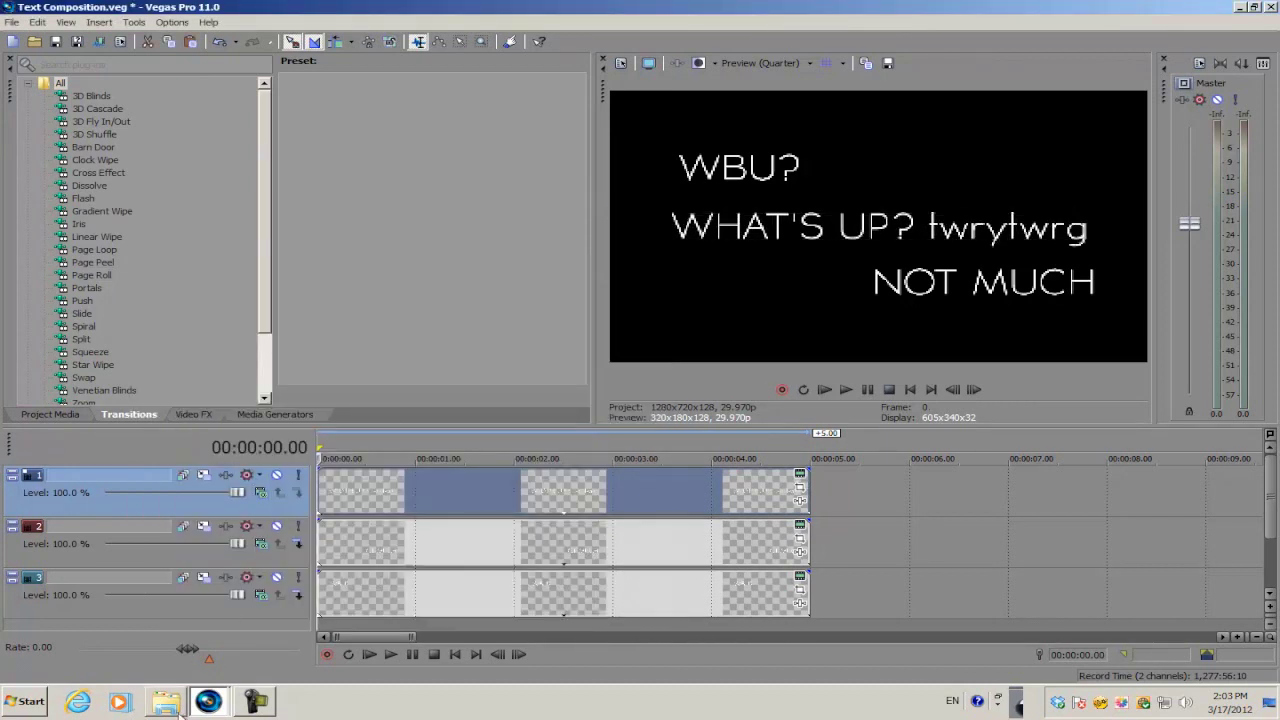
In the Untitled project, nudge the nested event slightly earlier, then return to Text Composition
{"action": "left_click", "coordinate": [208, 701]}
{"action": "left_click", "coordinate": [200, 641]}
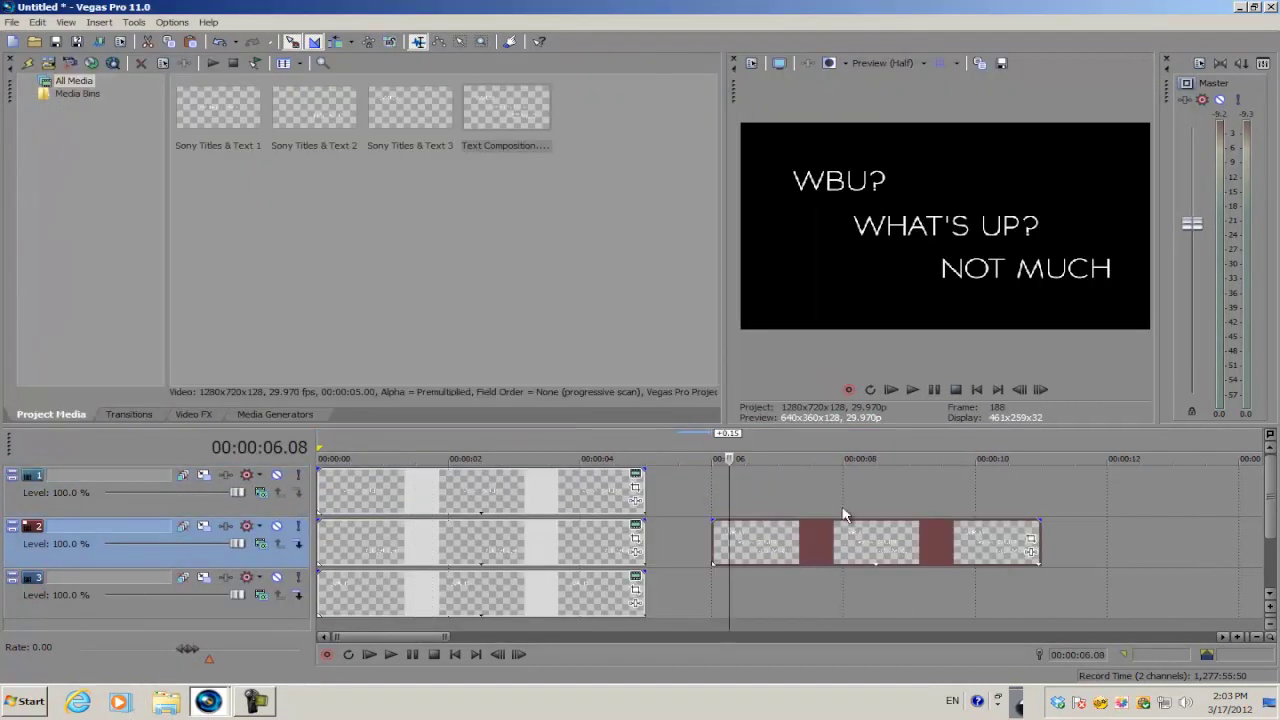
{"action": "left_click", "coordinate": [717, 493]}
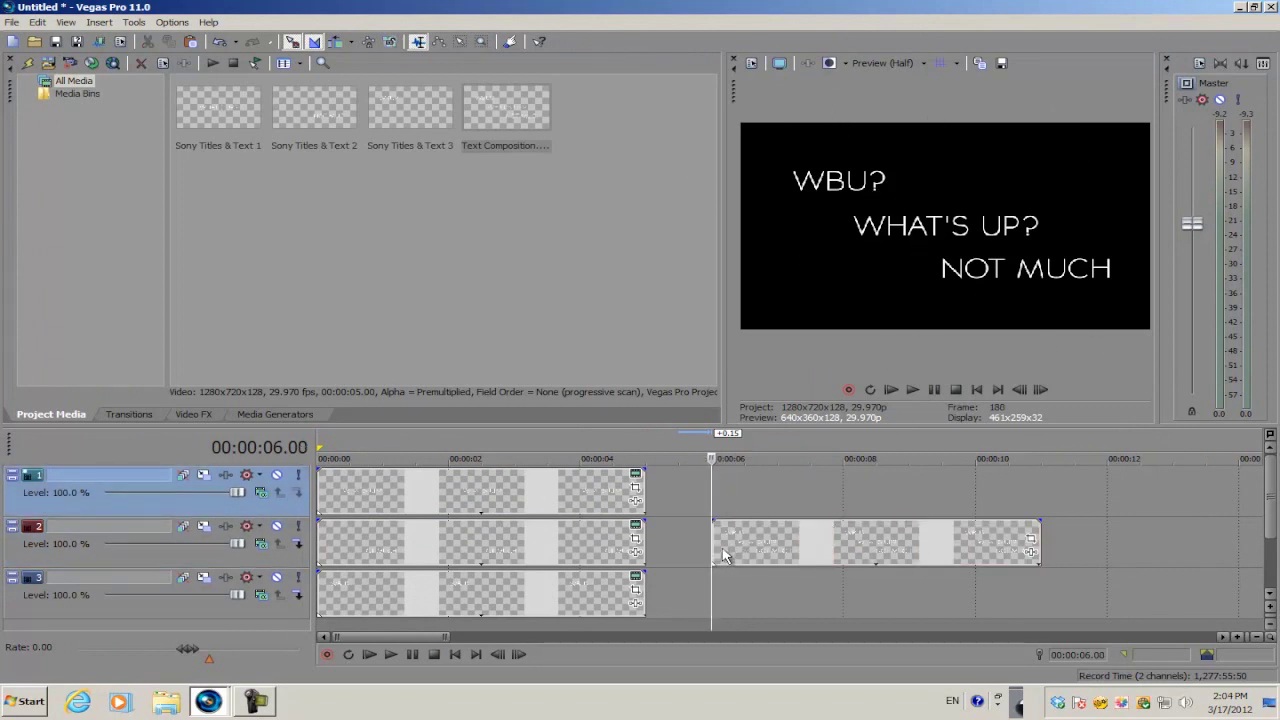
{"action": "left_click_drag", "start_coordinate": [733, 545], "coordinate": [726, 541]}
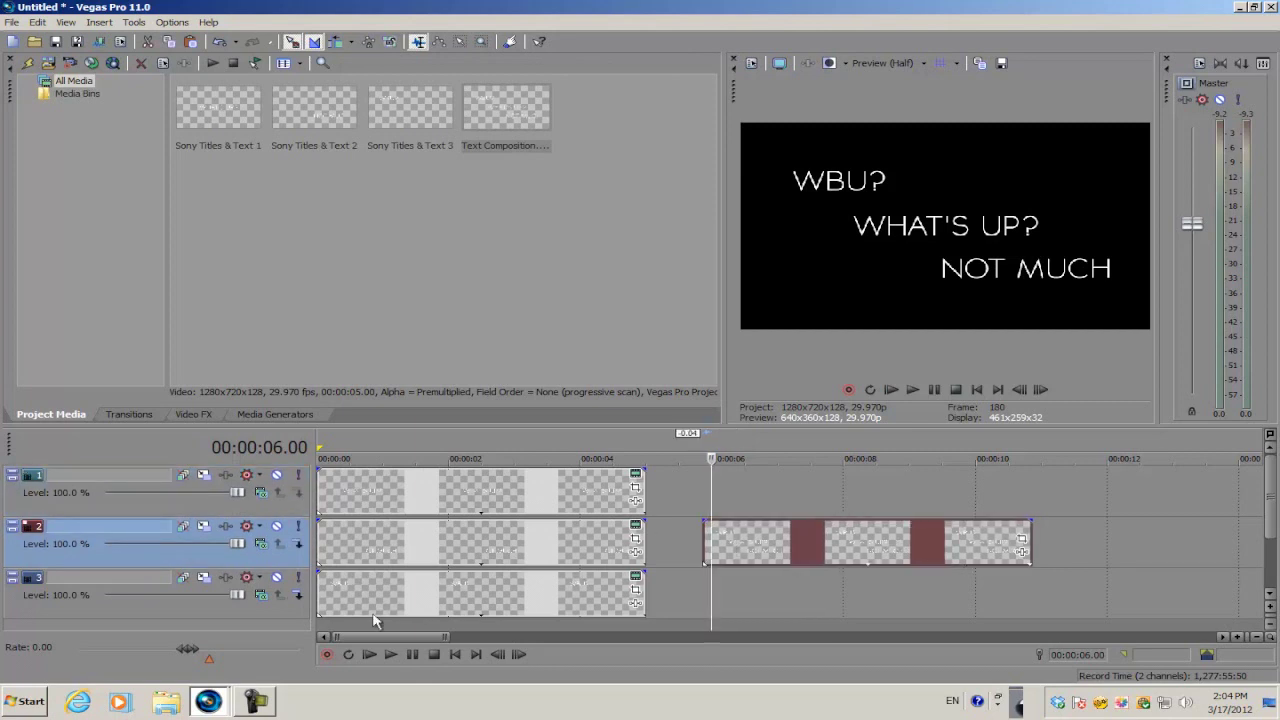
{"action": "left_click", "coordinate": [217, 697]}
{"action": "left_click", "coordinate": [233, 672]}
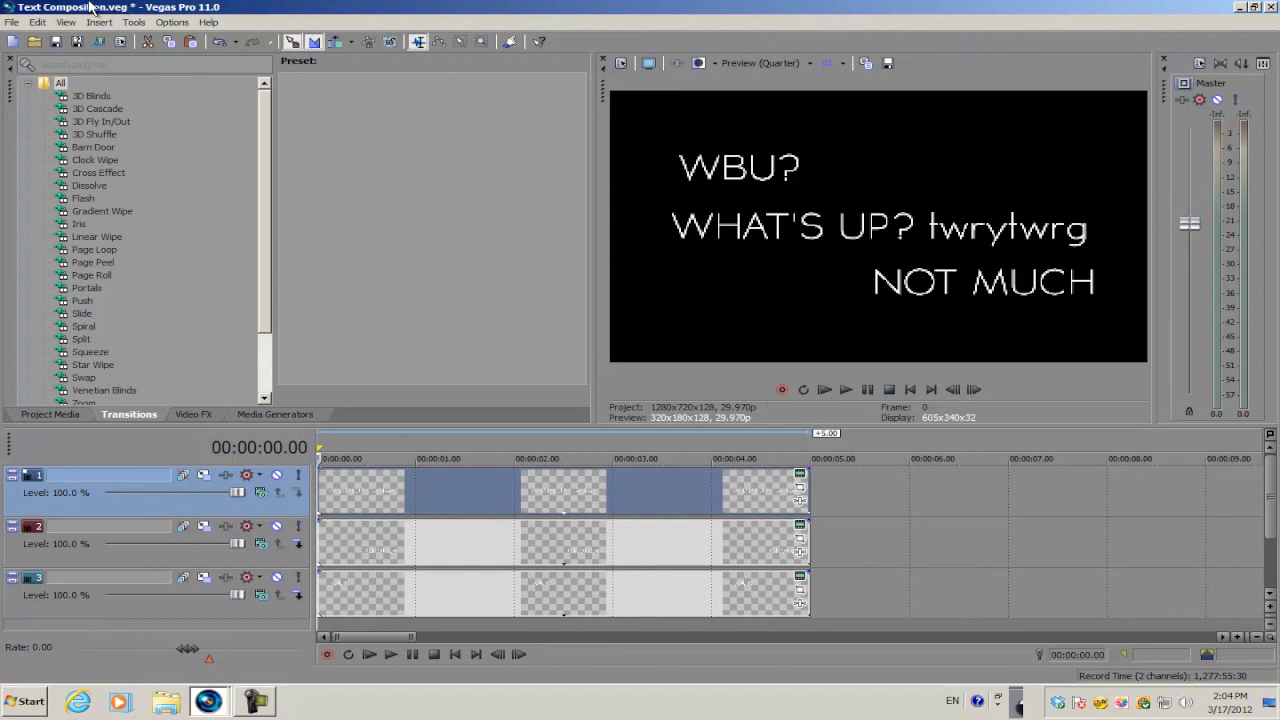
Save the edited Text Composition project and return to the Untitled project
{"action": "left_click", "coordinate": [12, 22]}
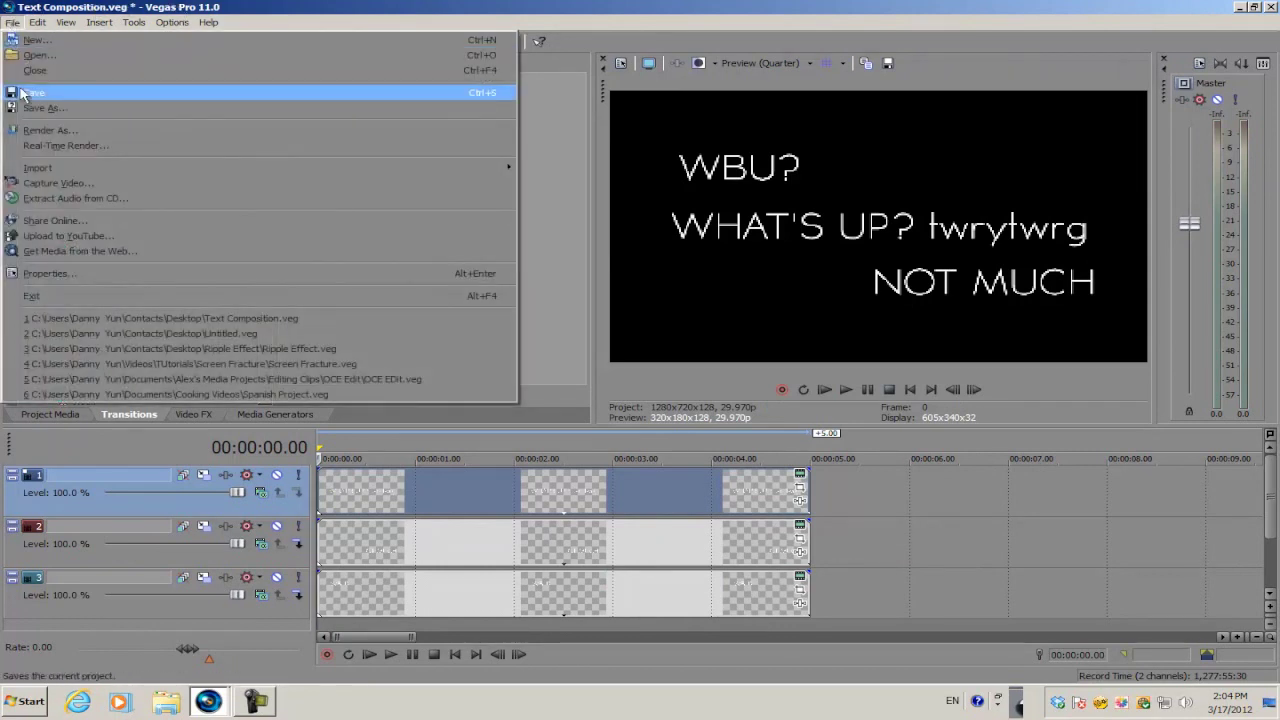
{"action": "left_click", "coordinate": [20, 93]}
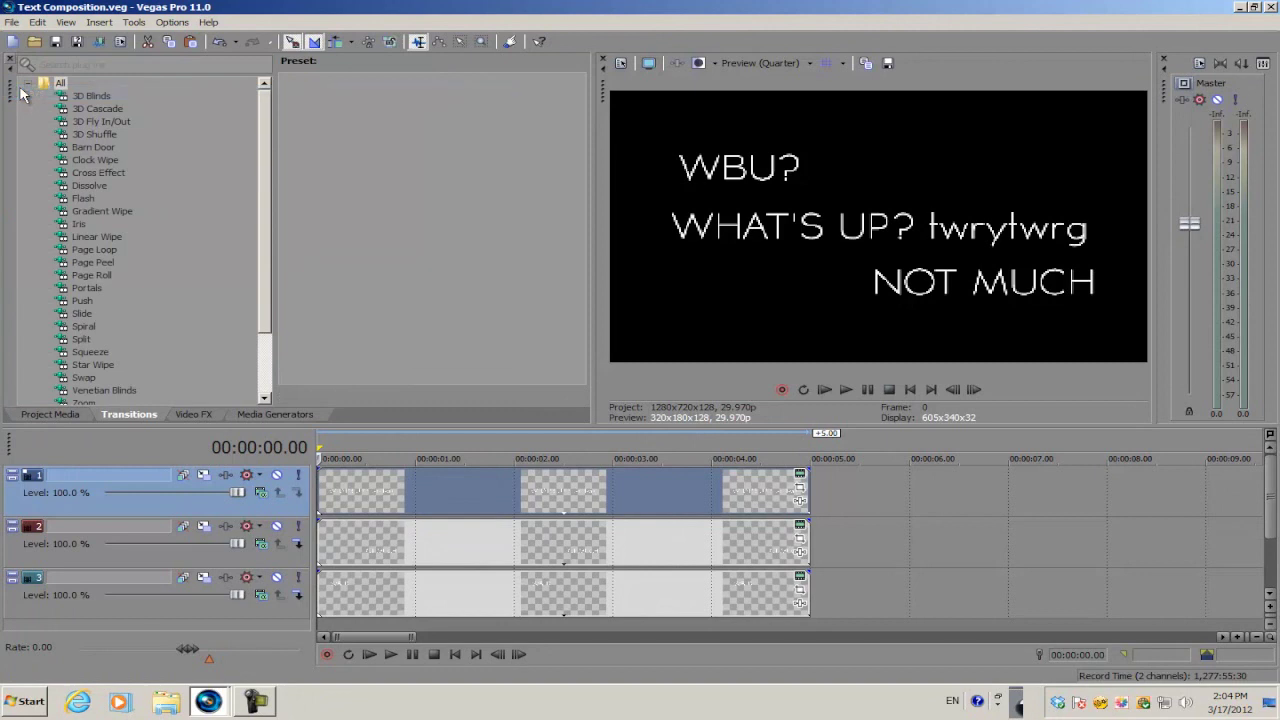
{"action": "left_click", "coordinate": [210, 702]}
{"action": "left_click", "coordinate": [180, 645]}
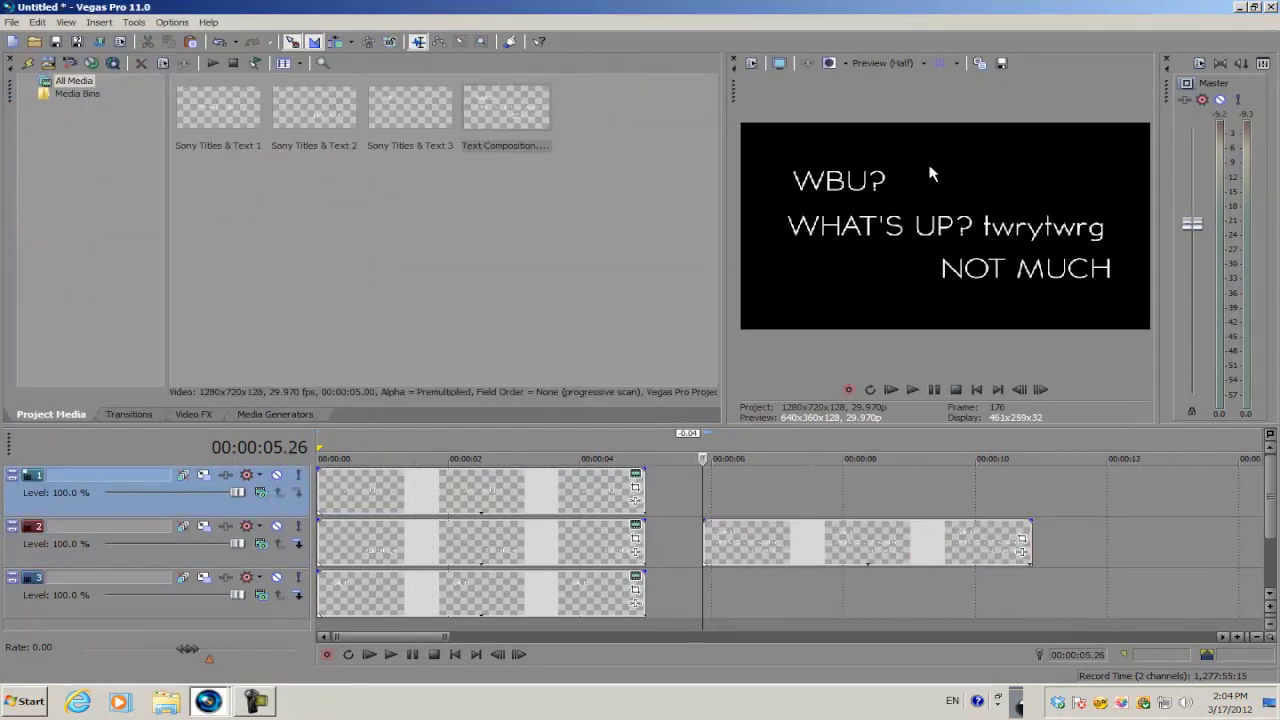
Move the nested event earlier on track 2 and preview its updated 'WHAT'S UP? twrytwrg' frame
{"action": "left_click_drag", "start_coordinate": [714, 540], "coordinate": [690, 540]}
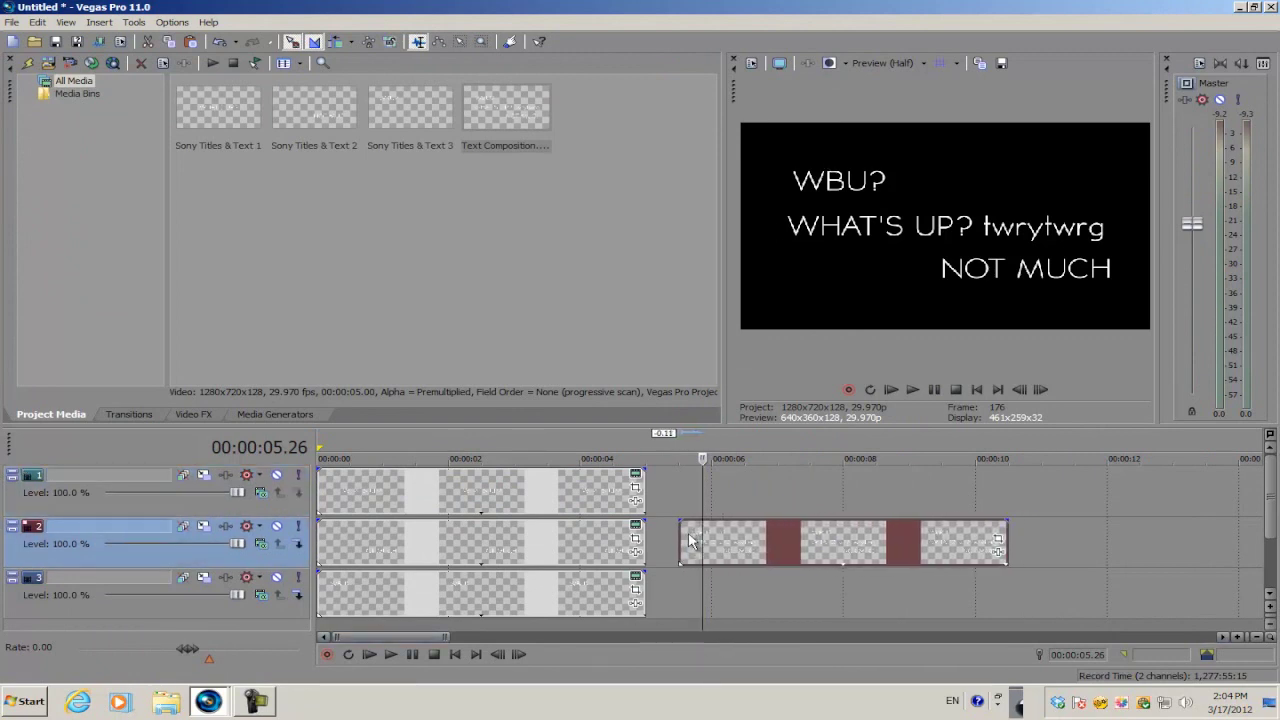
{"action": "left_click", "coordinate": [710, 530]}
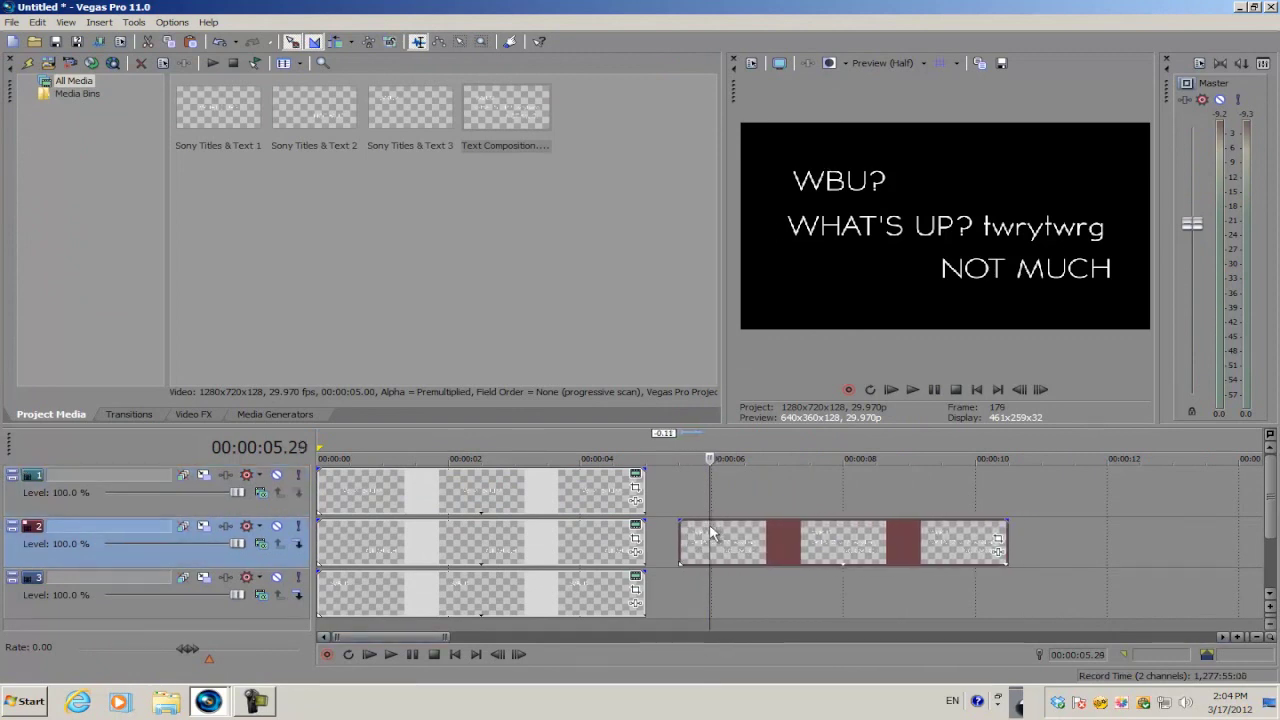
{"action": "left_click", "coordinate": [300, 414]}
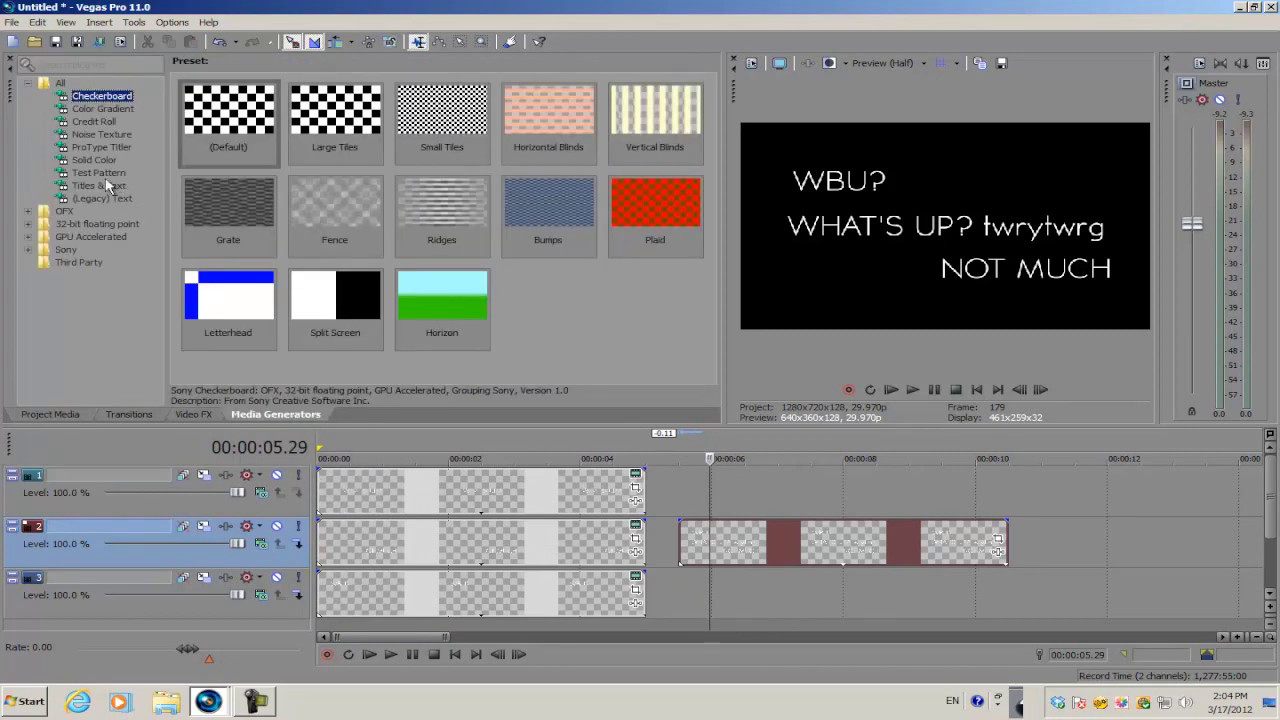
List the Color Gradient presets, such as Linear White to Black and Skyscape
{"action": "left_click", "coordinate": [104, 109]}
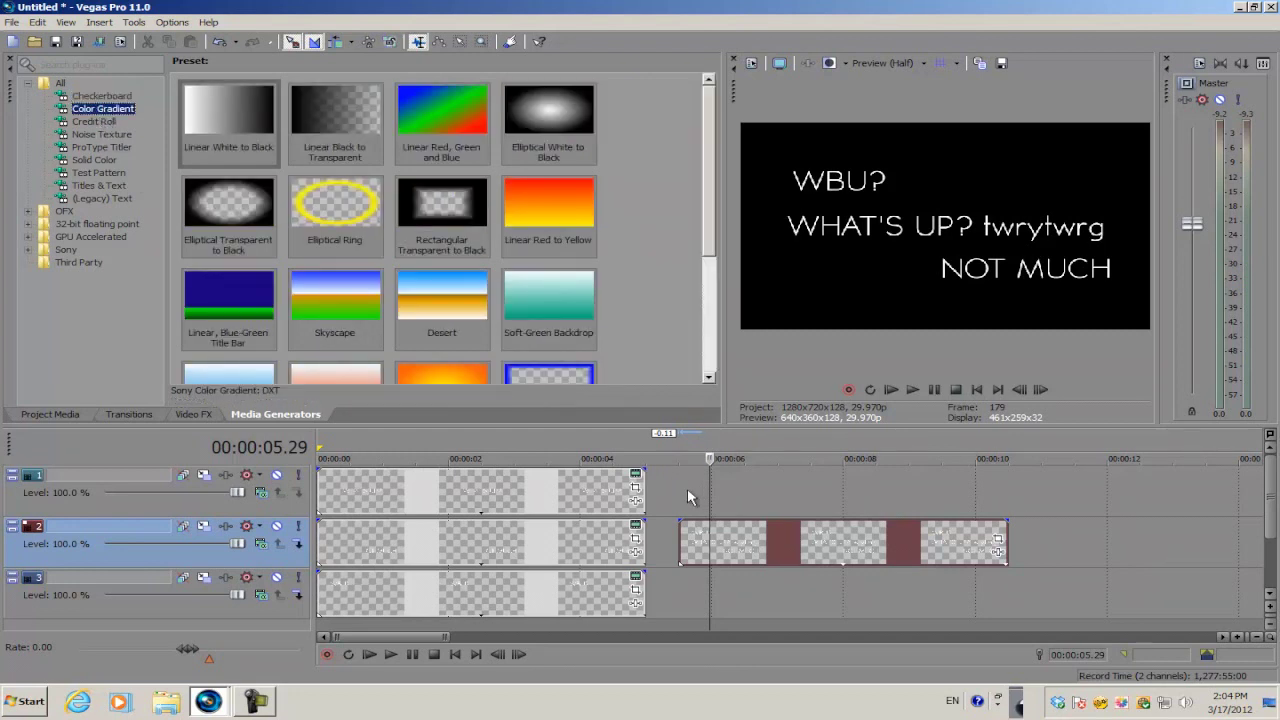